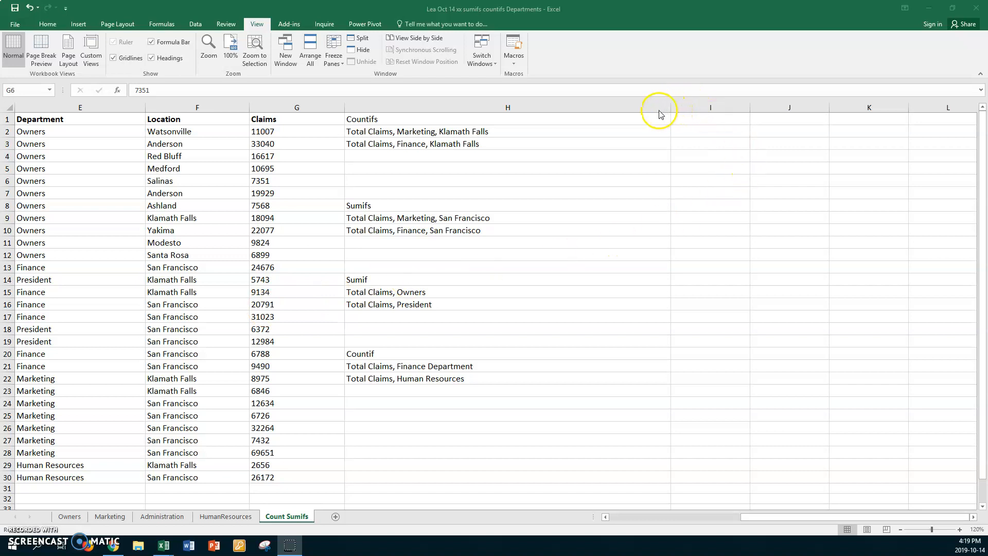
Step: Narrow column H so it fits its labels more closely
left_click(647, 120)
left_click_drag(667, 110, 521, 120)
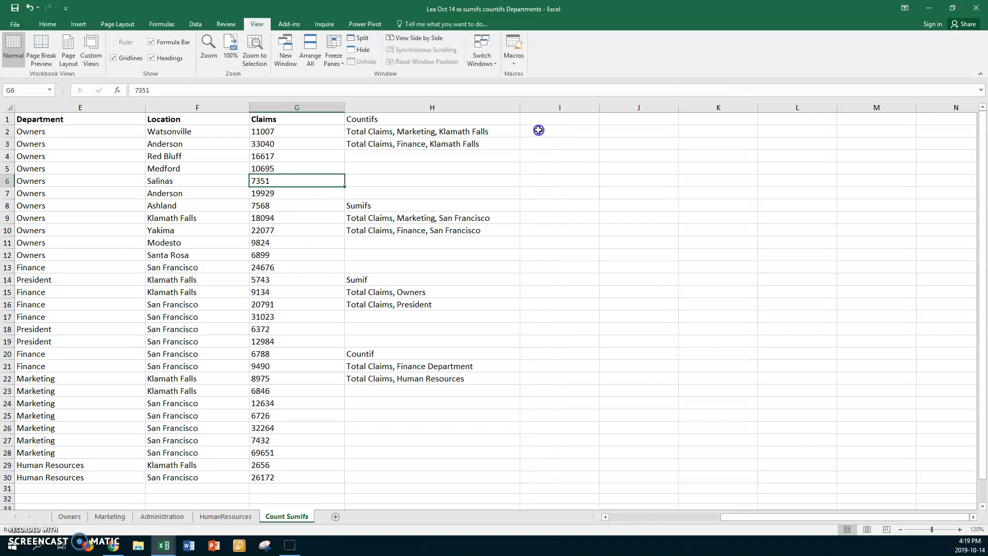
Step: Enter =COUNTIFS(E2:E30,E22,F2:F30,F9) in I2 to count the Marketing claims in Klamath Falls
left_click(539, 130)
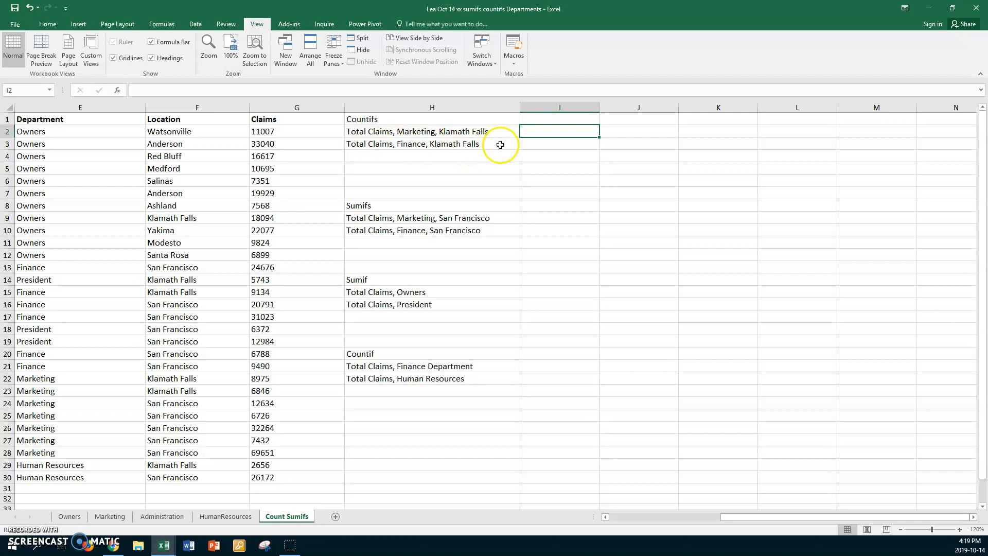
left_click(548, 130)
type("=cou")
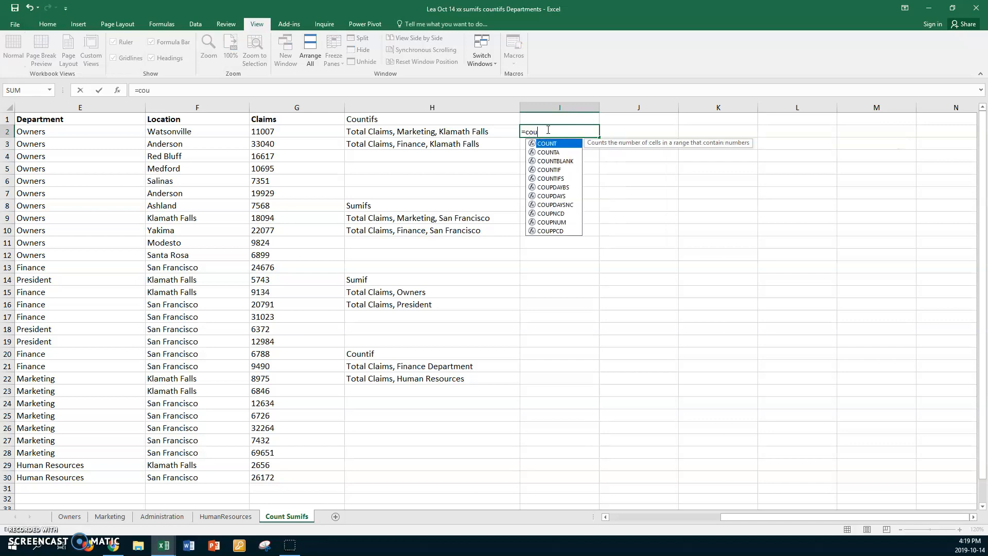
type("ntifs(")
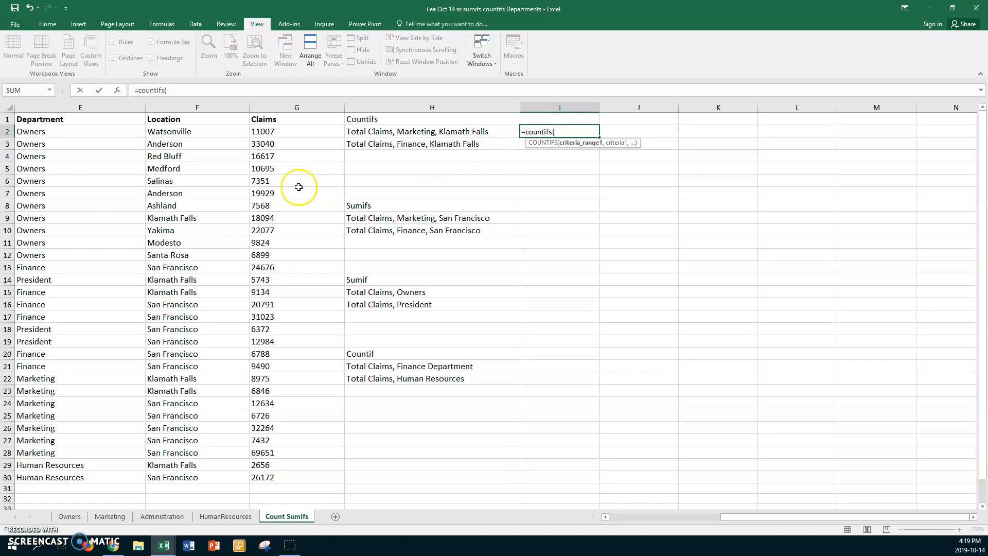
left_click_drag(73, 131, 66, 477)
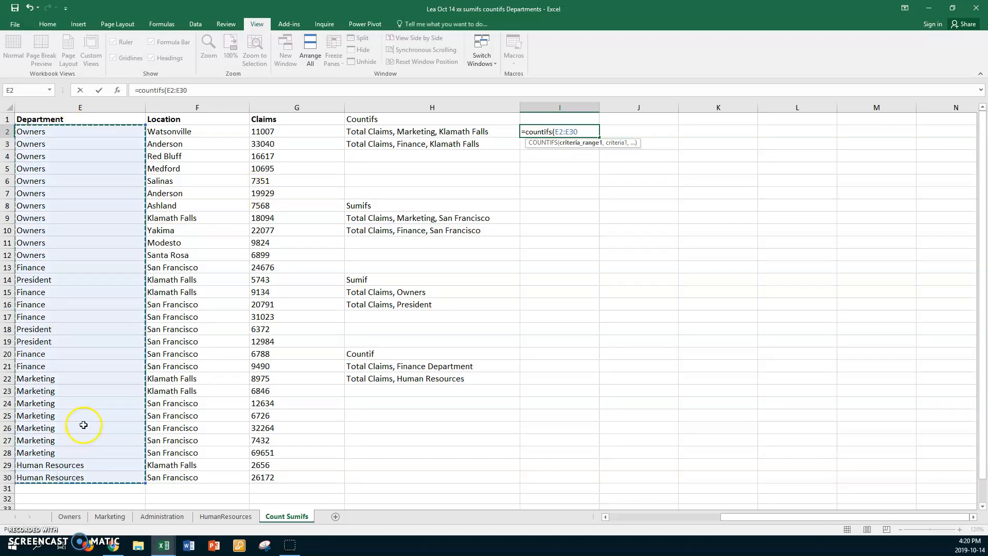
type(",")
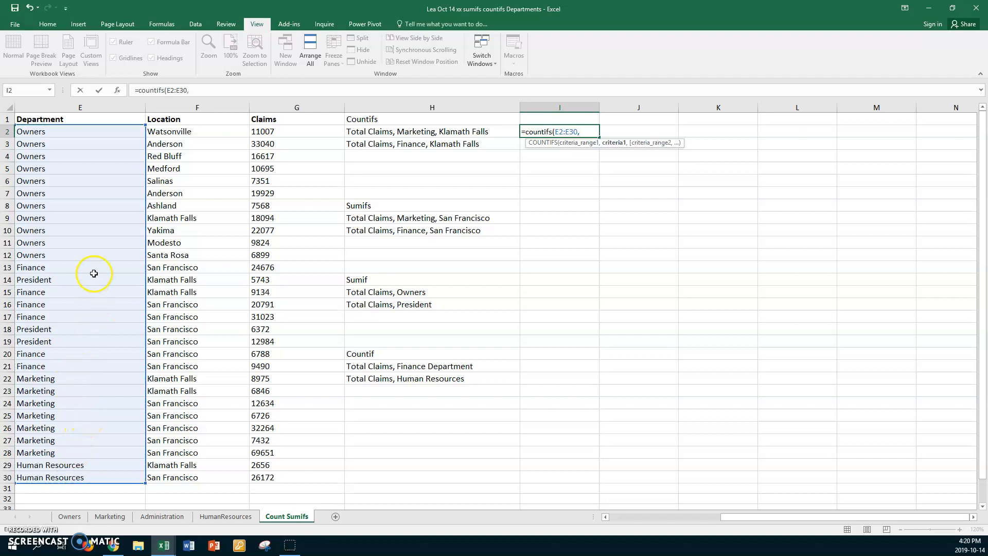
left_click(63, 379)
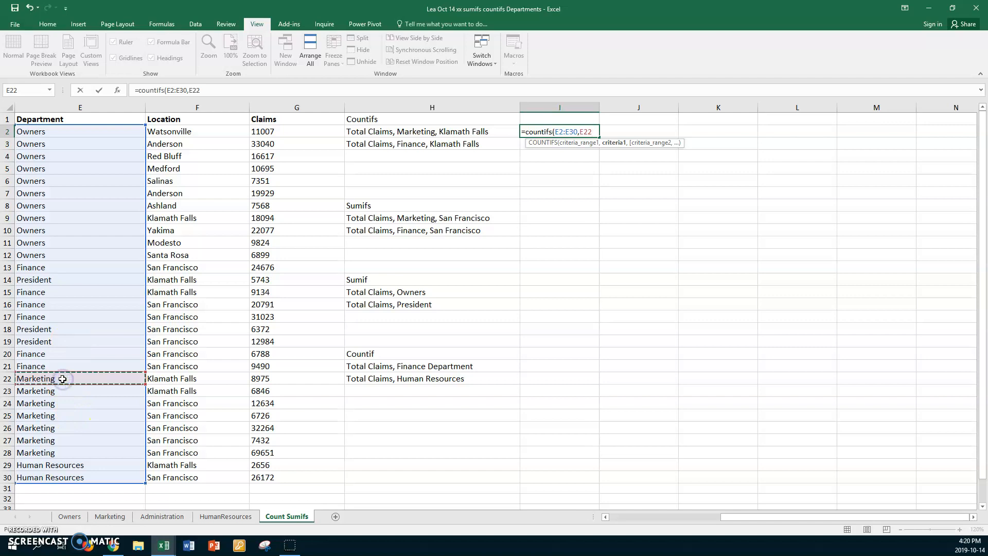
type(",")
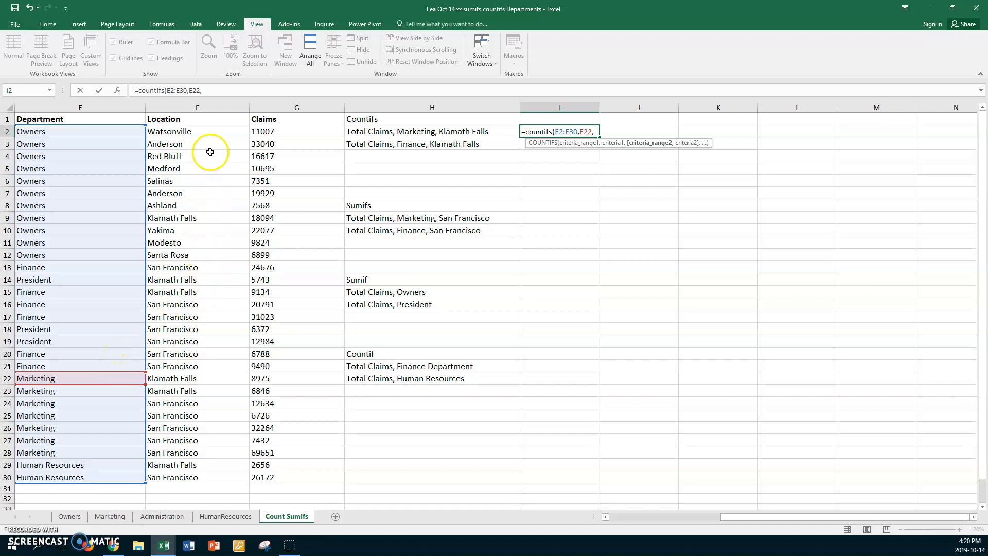
left_click_drag(214, 131, 173, 476)
type(",")
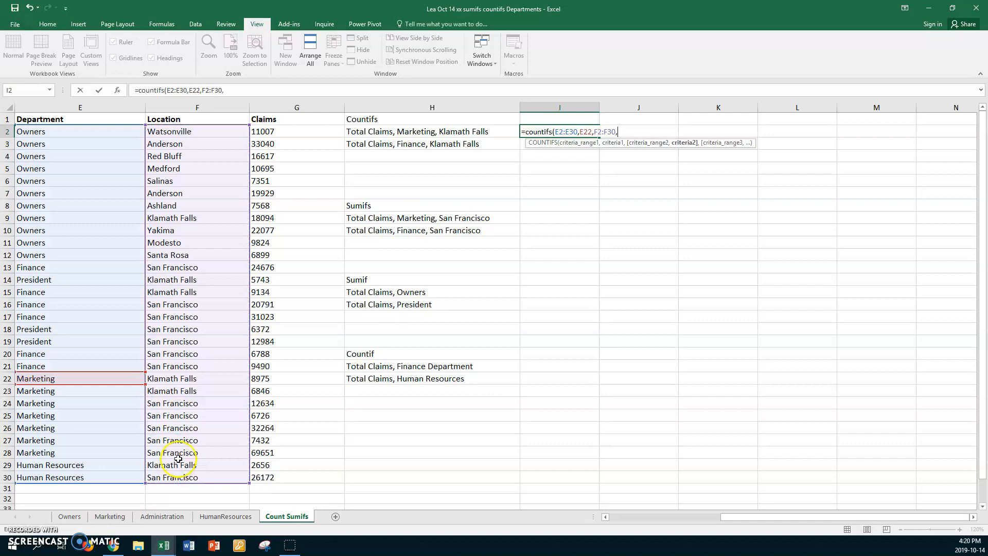
left_click(201, 217)
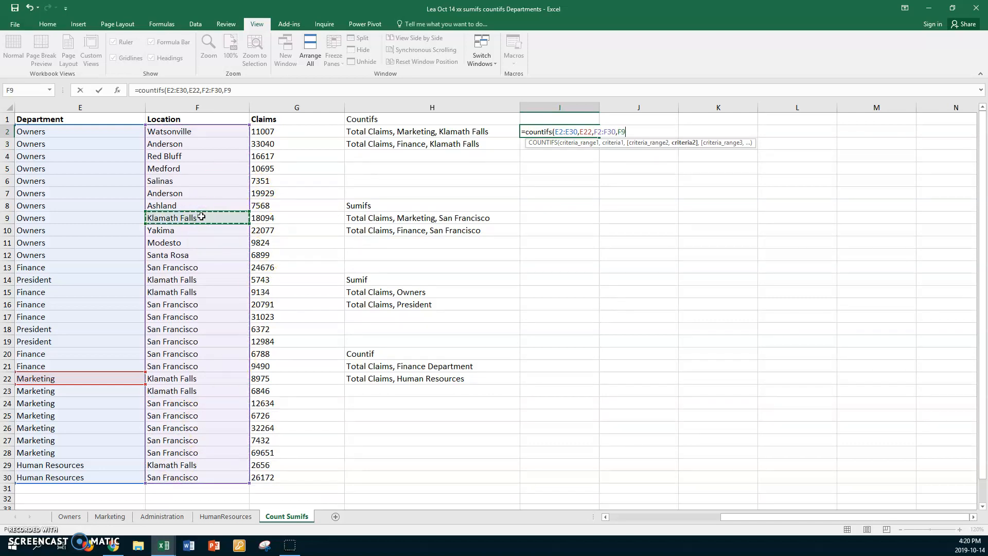
key("Return")
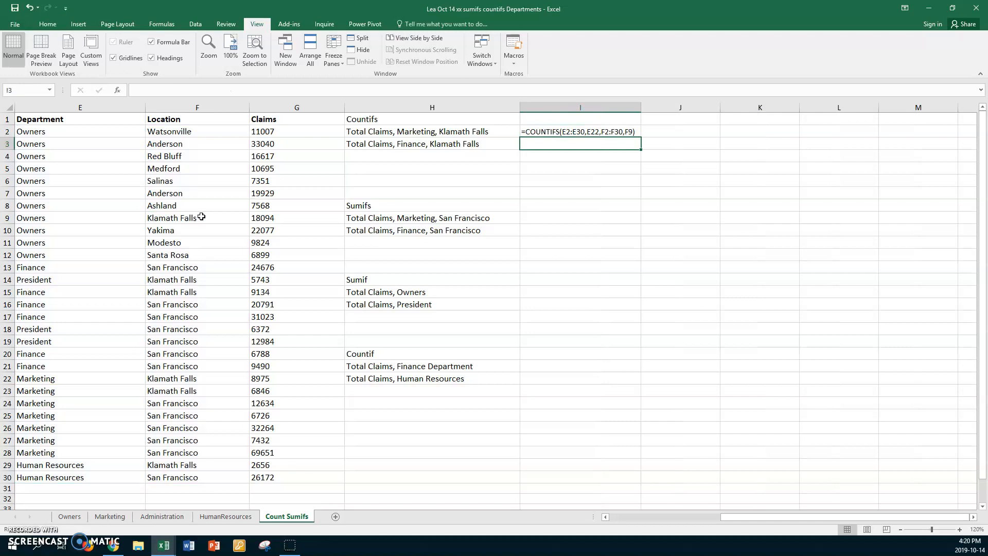
Step: Switch the sheet from showing formulas to showing results, and widen columns H, F and E to fit their text
double_click(532, 131)
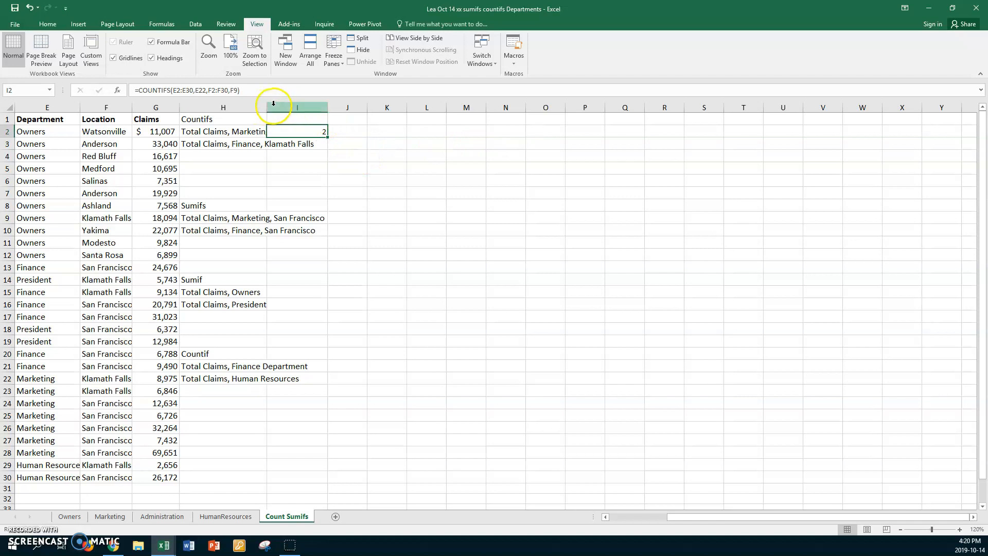
left_click_drag(267, 105, 371, 100)
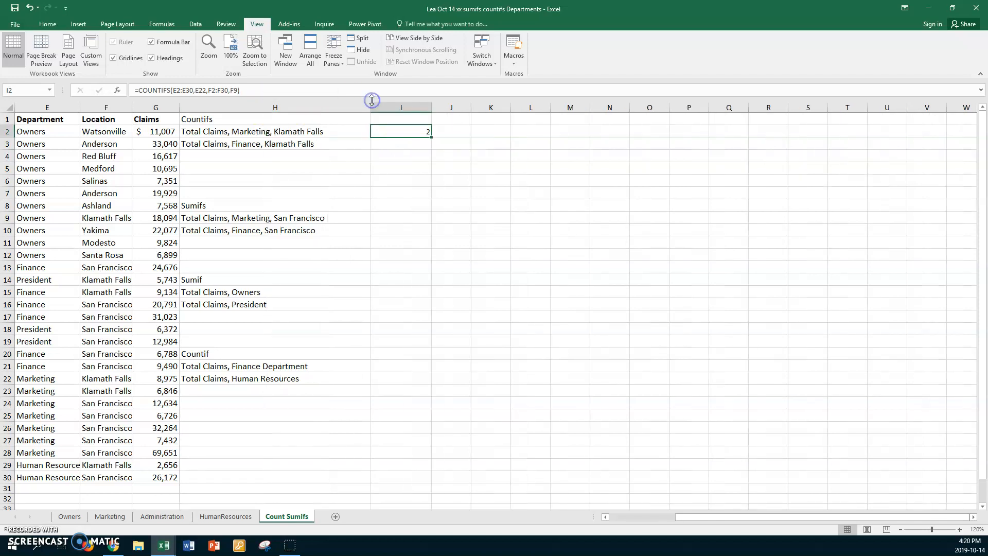
left_click_drag(132, 108, 193, 103)
left_click_drag(80, 106, 128, 104)
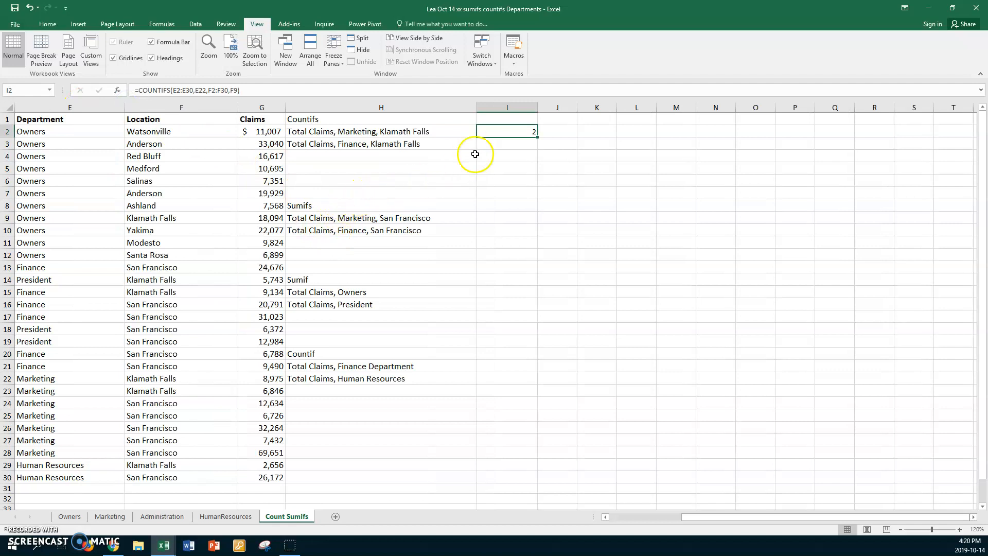
Step: Check the count in I2 against the Marketing rows for Klamath Falls in F22 and F23
left_click(495, 130)
left_click(192, 378)
left_click(198, 392)
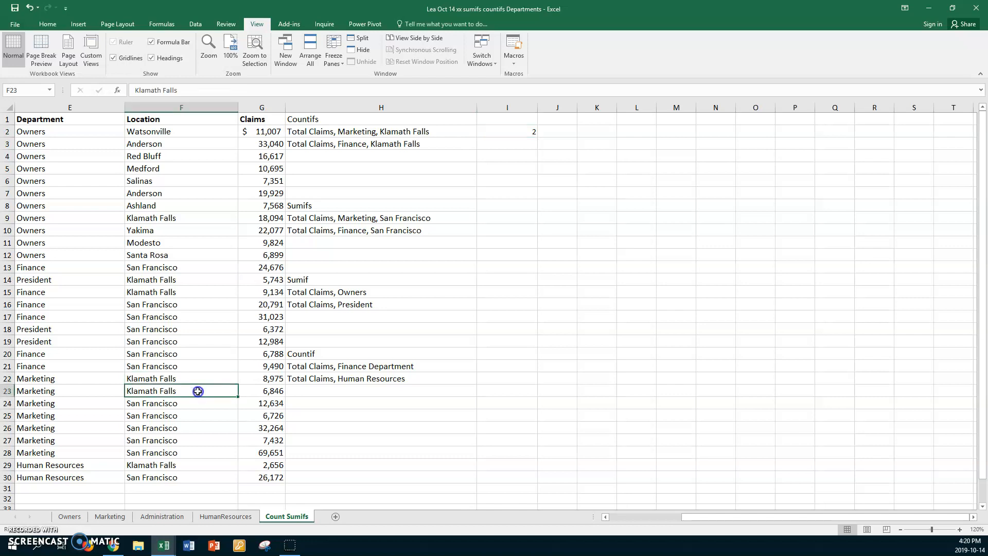
Step: Enter =COUNTIFS(E2:E30,E20,F2:F30,F23) in I3 to count the Finance claims in Klamath Falls
left_click(503, 144)
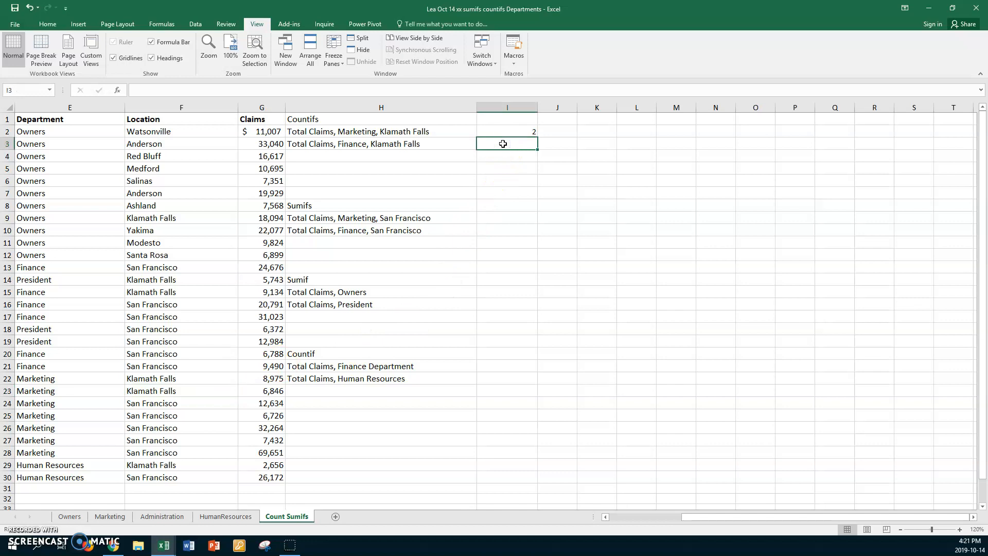
type("=c")
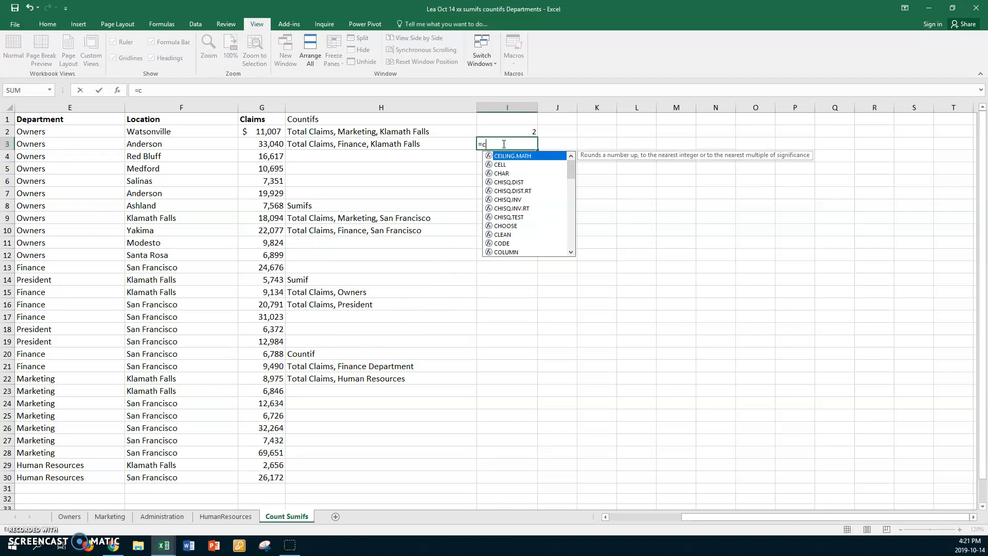
type("ountif")
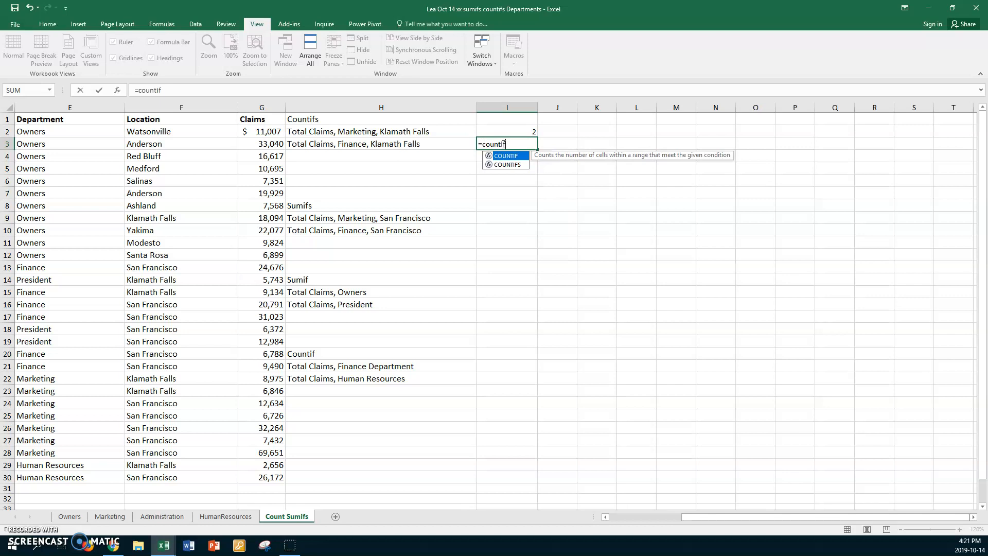
type("s(")
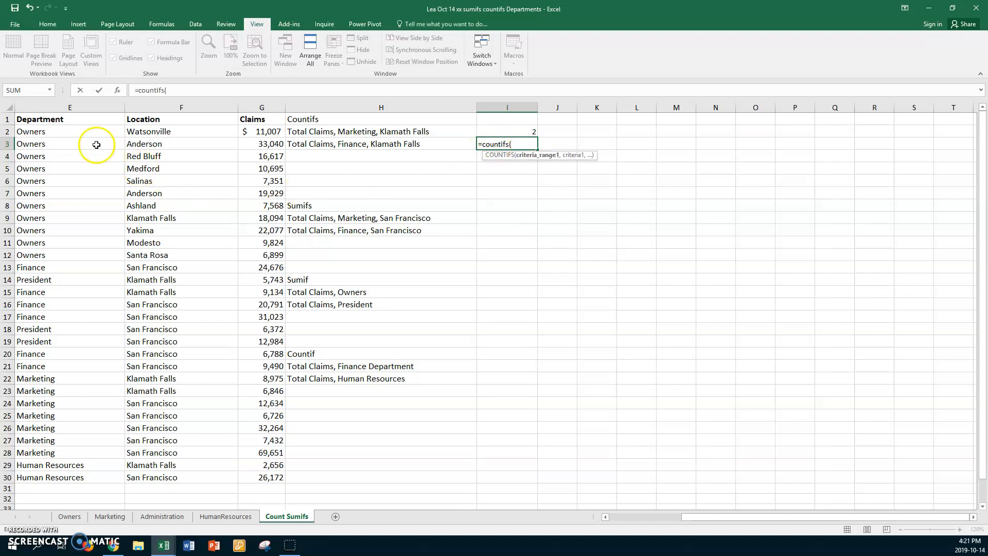
left_click(66, 133)
left_click_drag(63, 151, 37, 474)
type(",")
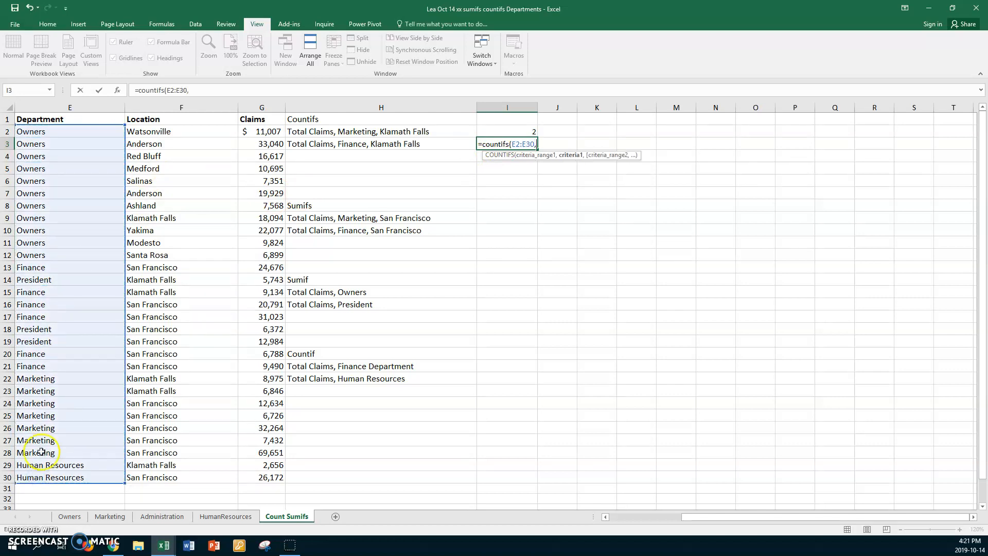
left_click(52, 353)
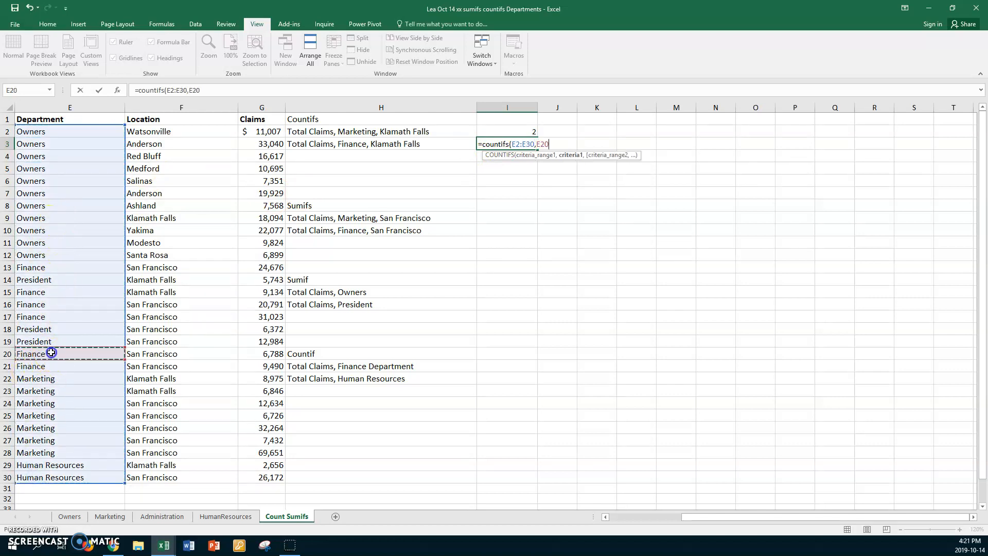
type(",")
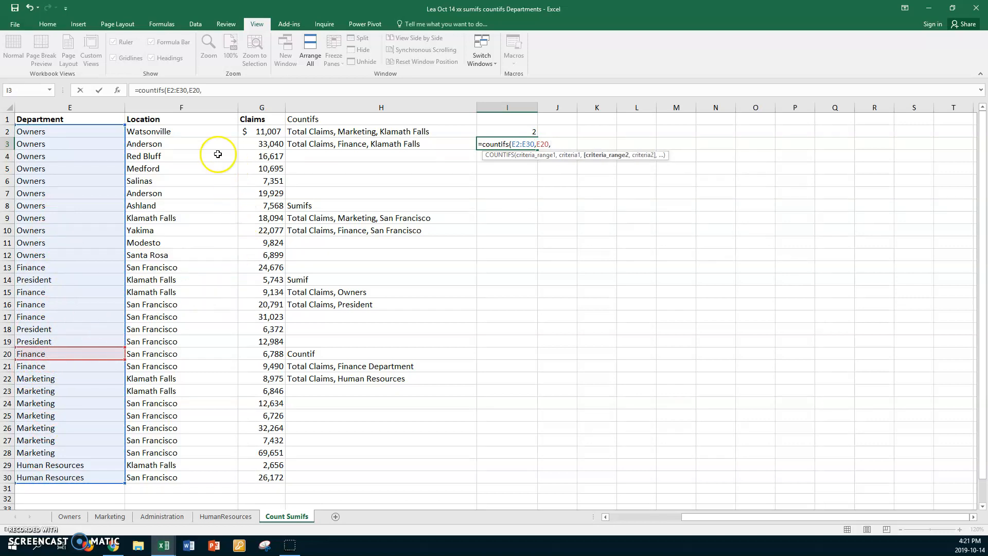
left_click_drag(212, 132, 188, 476)
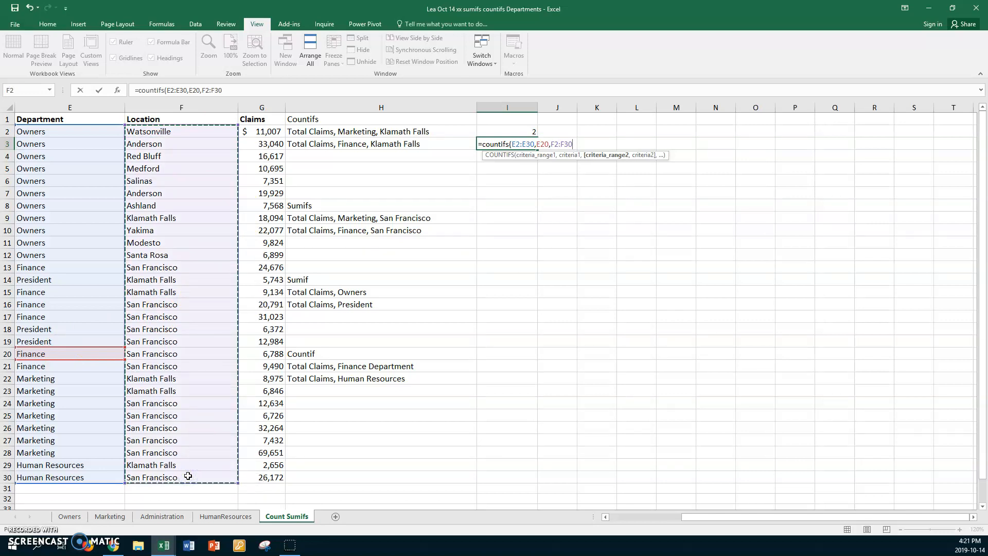
type(",")
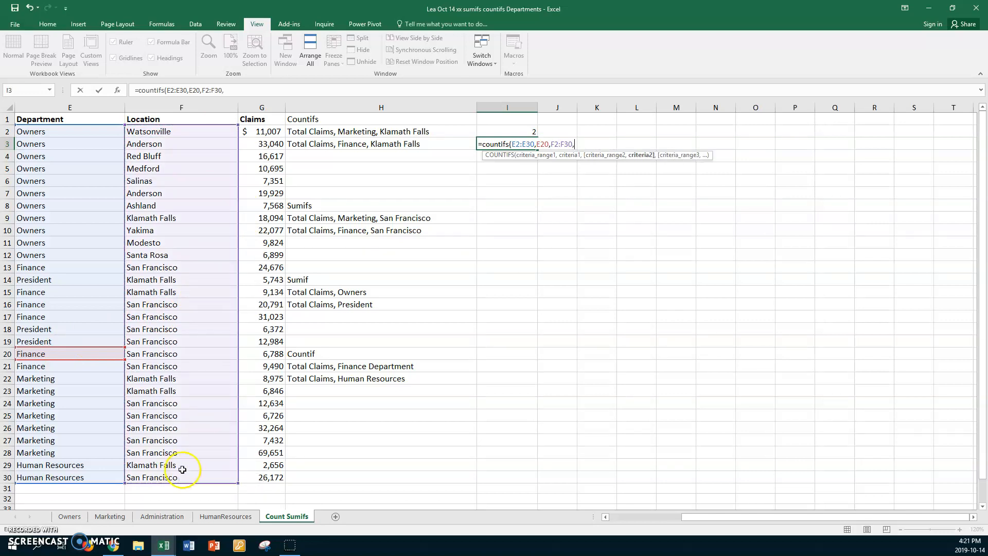
left_click(147, 390)
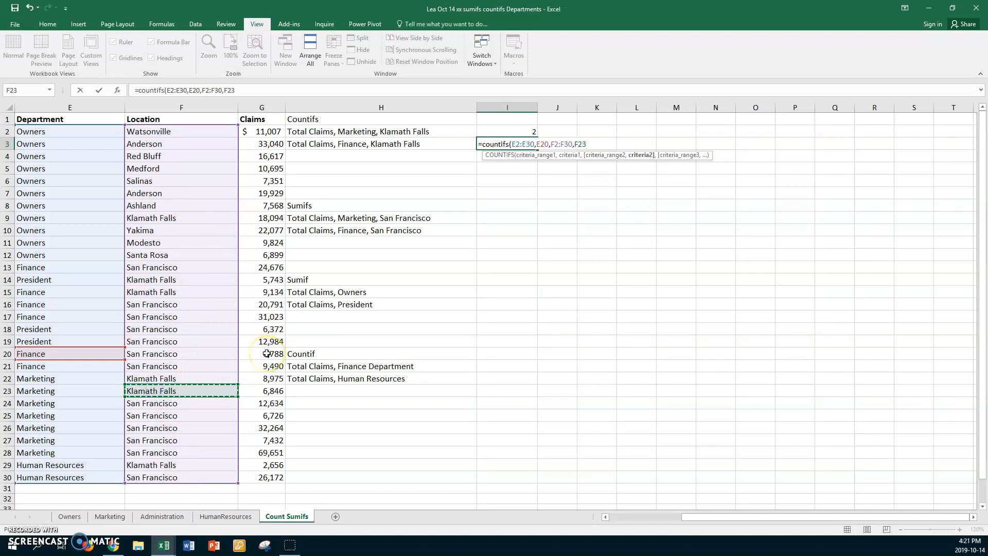
key("Return")
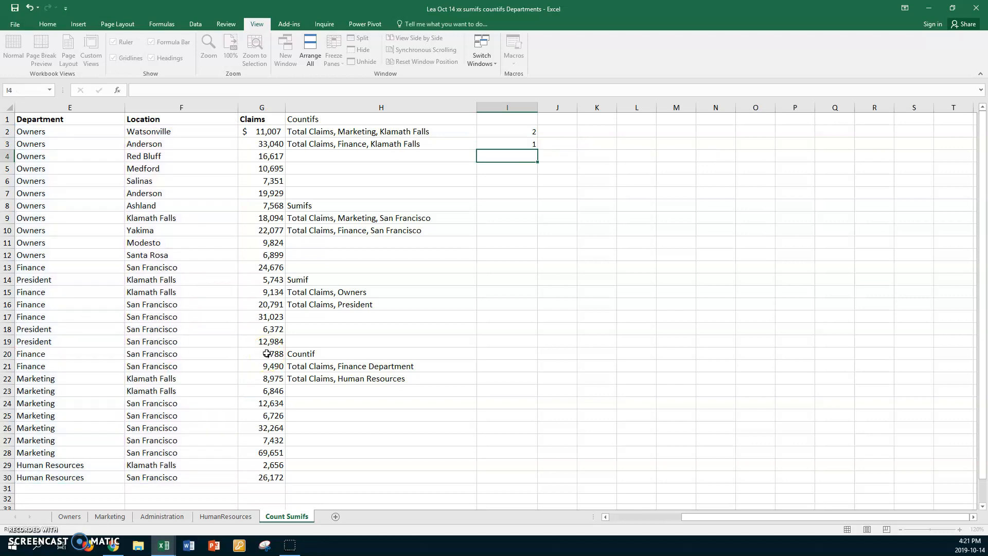
Step: Review the formula in I3 and check its count against the Finance entry in row 15
left_click(501, 145)
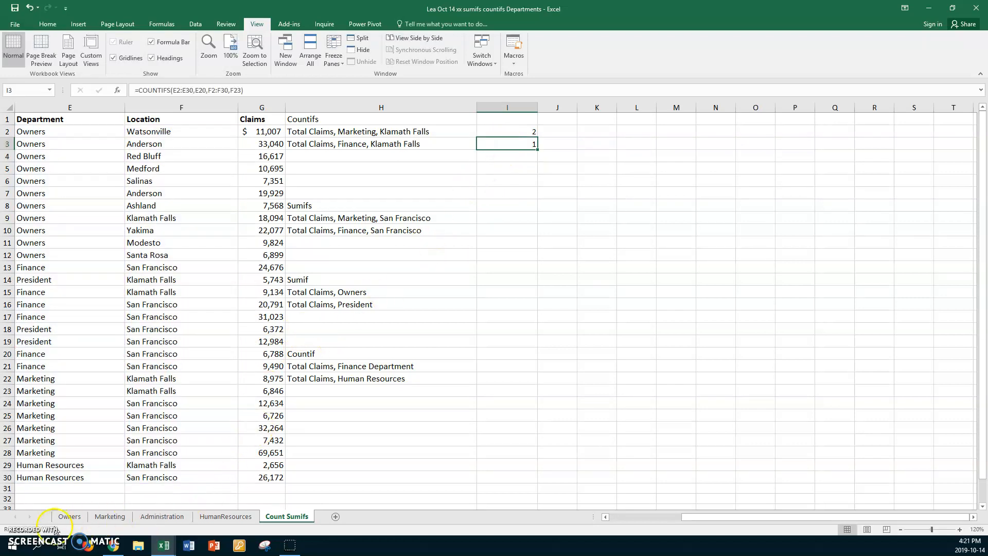
left_click(508, 144)
left_click(55, 293)
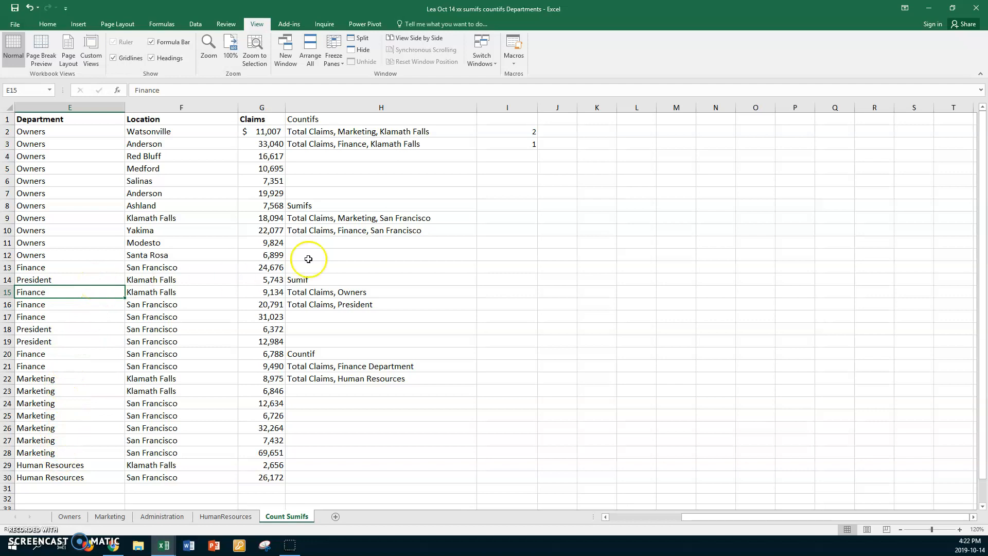
Step: Change the label in H2 to "Number of Claims, Marketing, Klamath Falls"
double_click(309, 134)
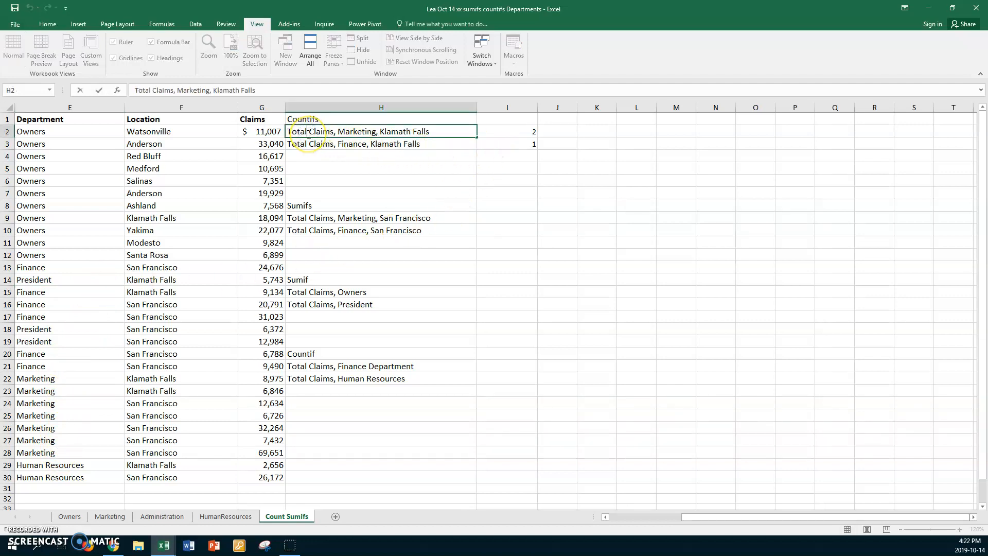
key("BackSpace")
key("BackSpace")
key("BackSpace")
key("BackSpace")
key("BackSpace")
key("BackSpace")
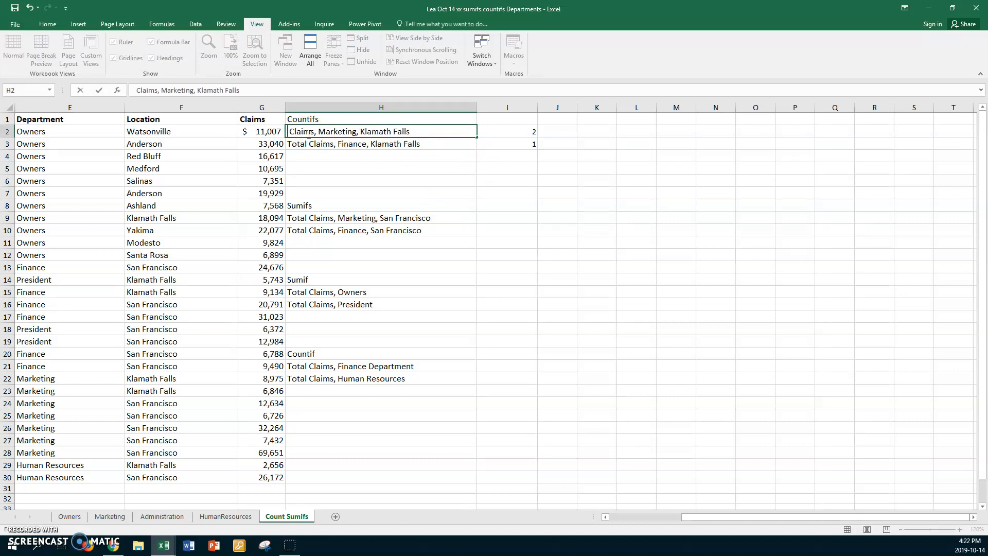
type("Number")
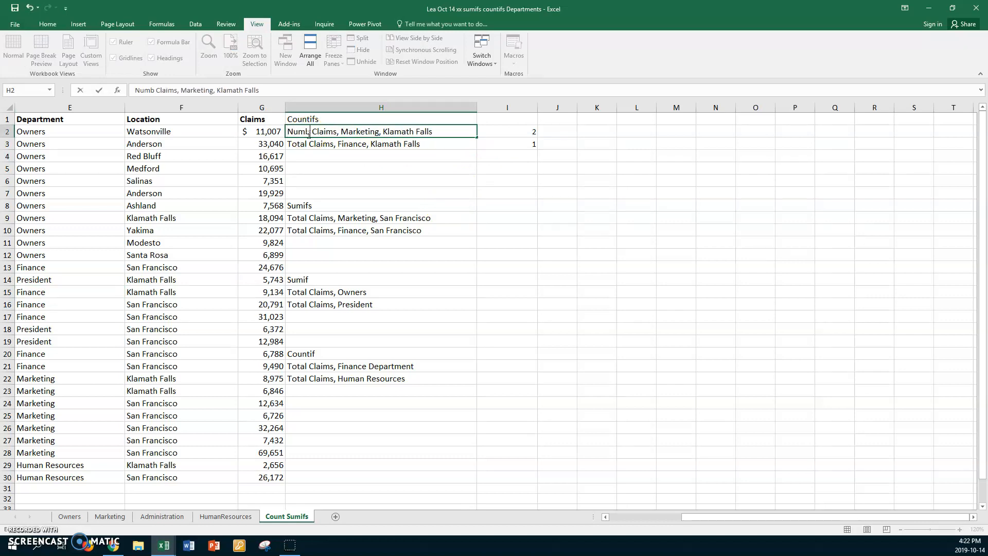
type(" of")
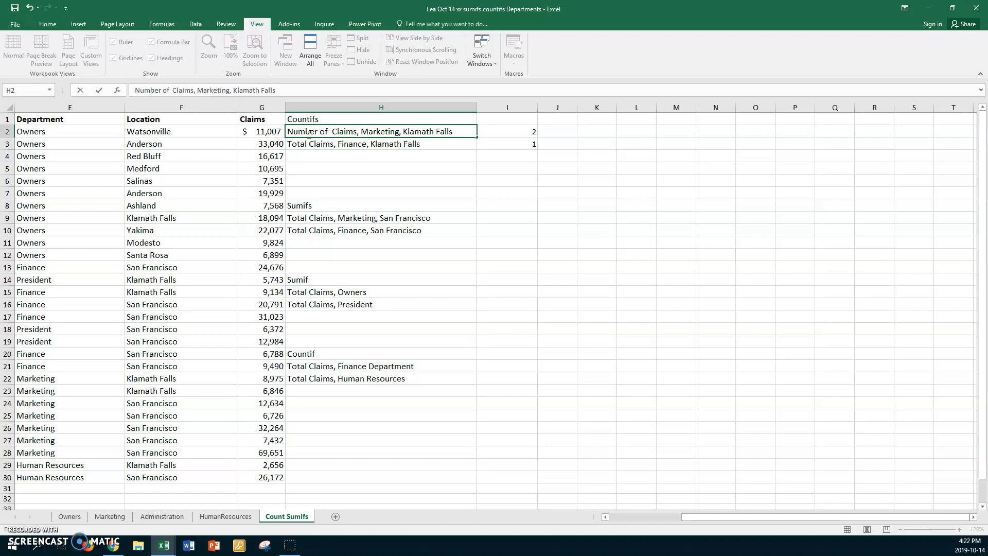
Step: Change the label in H3 to "Number of Claims, Finance, Klamath Falls"
left_click(309, 143)
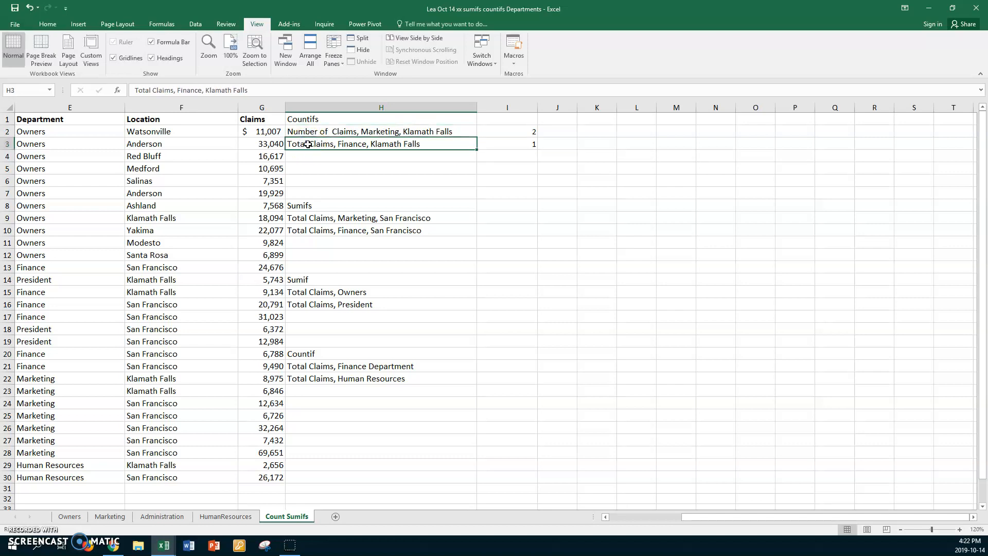
double_click(308, 144)
left_click_drag(307, 144, 284, 146)
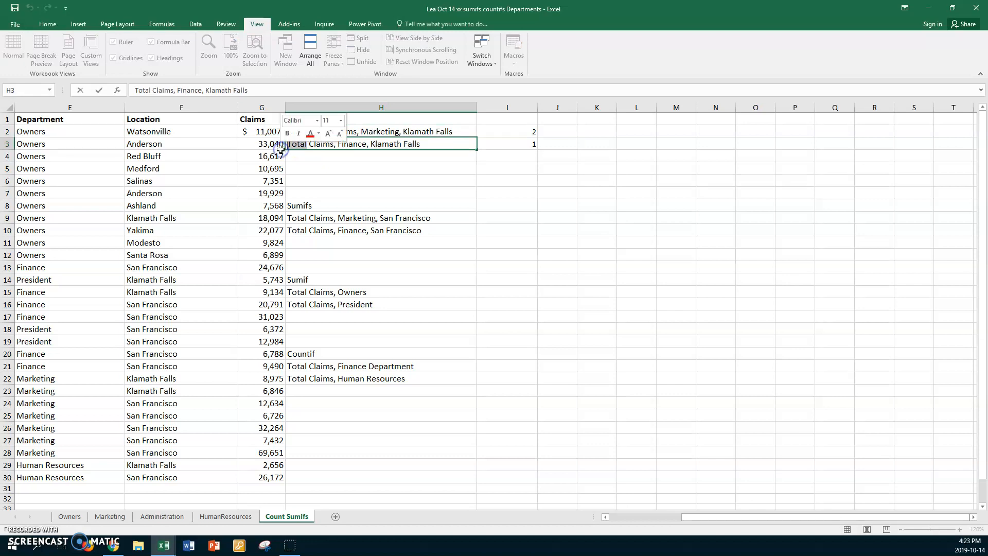
type("Number of")
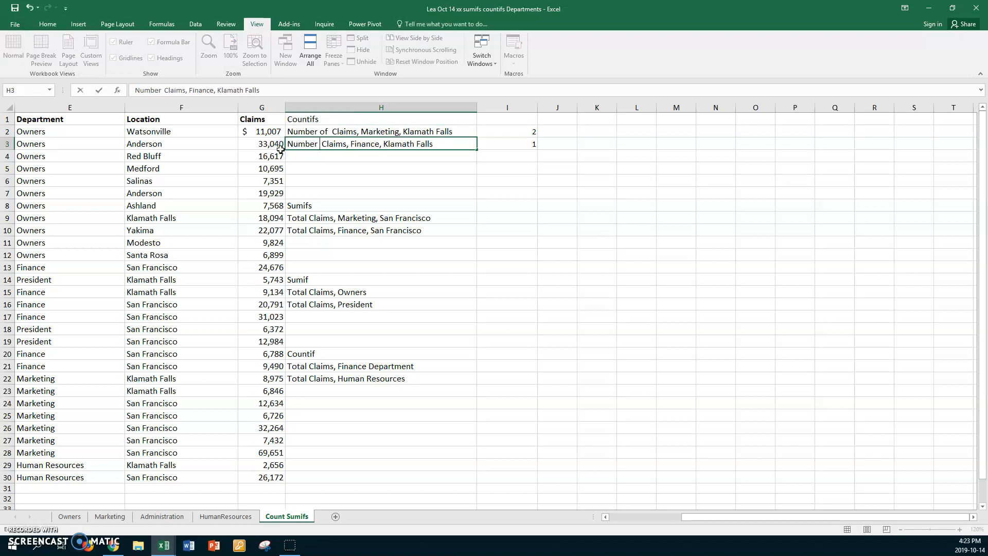
type(" claim")
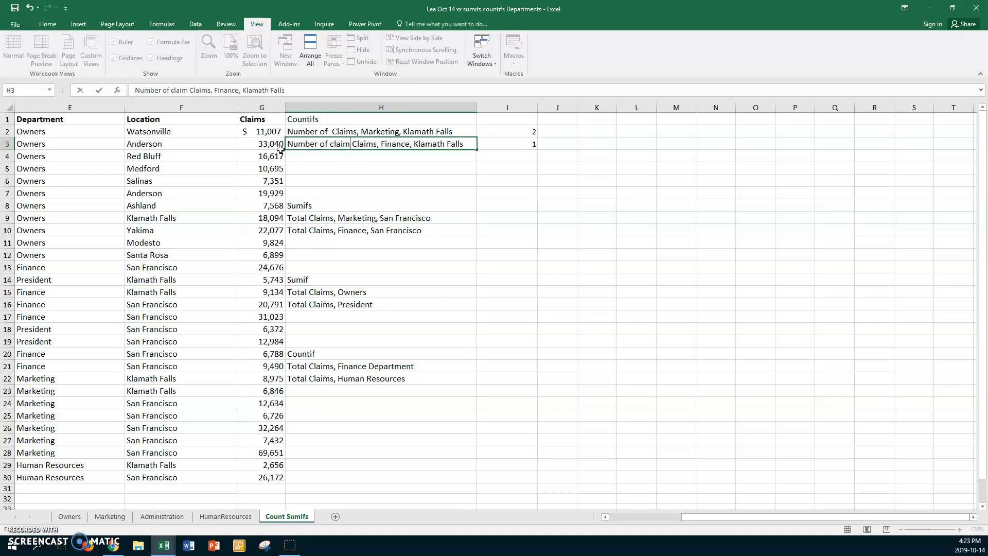
key("BackSpace")
key("BackSpace")
key("BackSpace")
key("BackSpace")
key("BackSpace")
key("BackSpace")
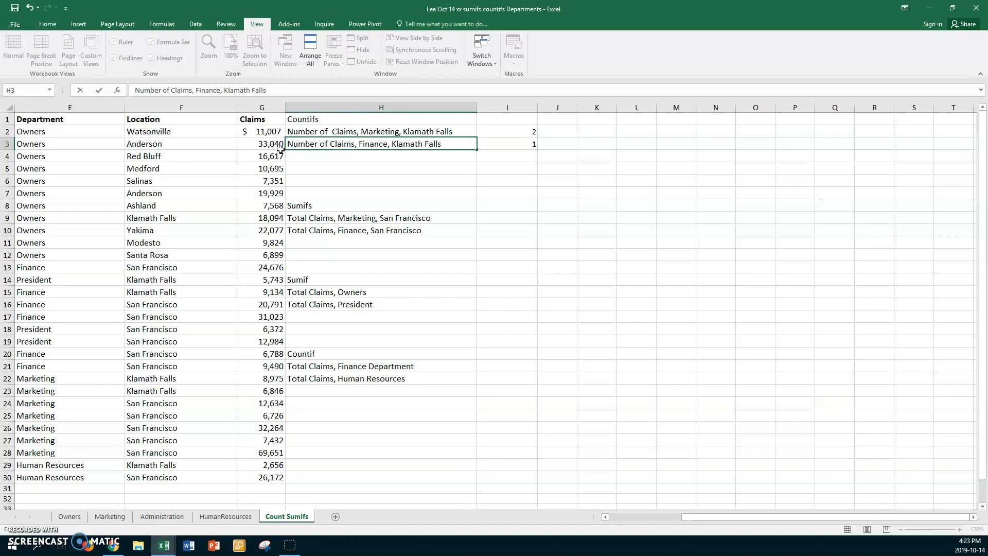
key("Return")
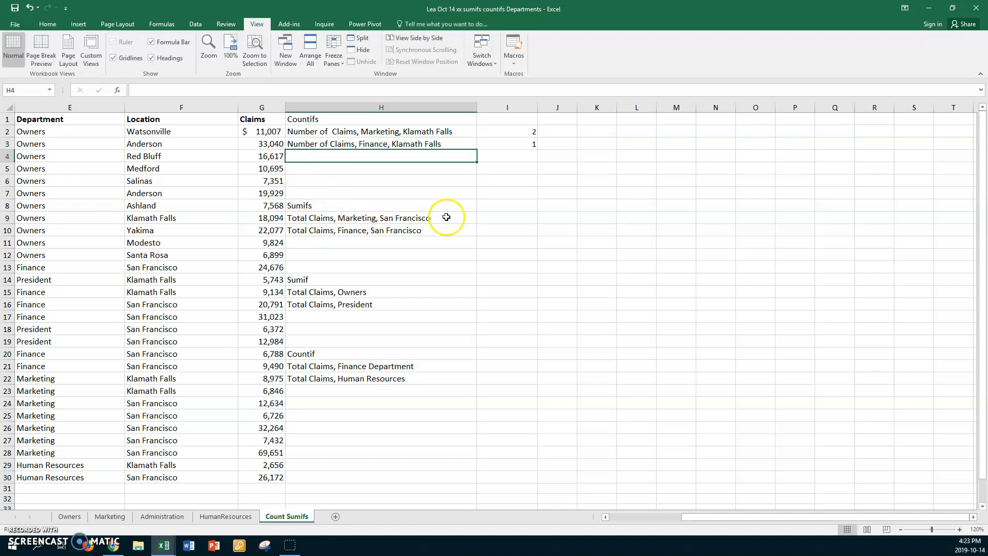
Step: Start a SUMIFS formula in I9 for the Marketing, San Francisco total, with G2:G30 as the sum range
left_click(513, 206)
left_click(513, 220)
type("=")
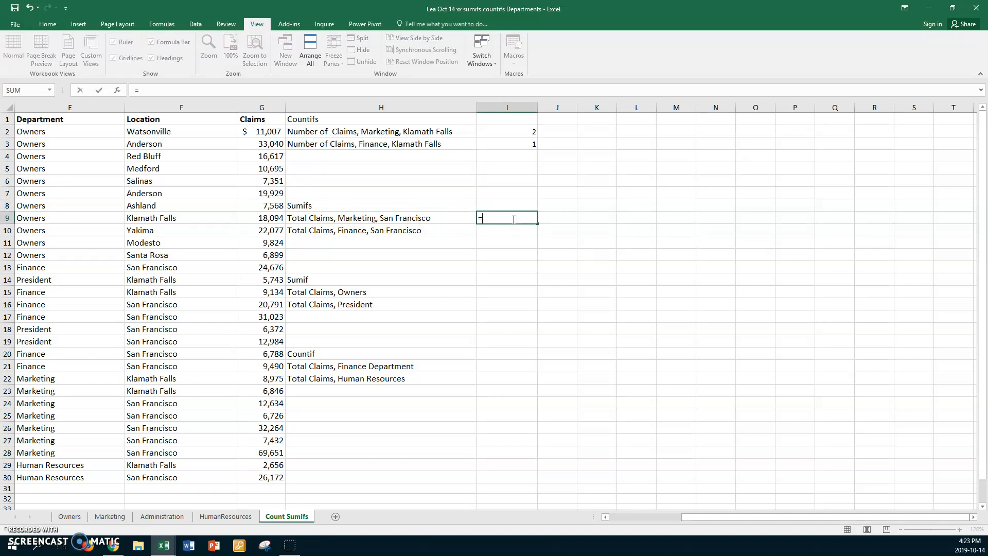
type("sumi")
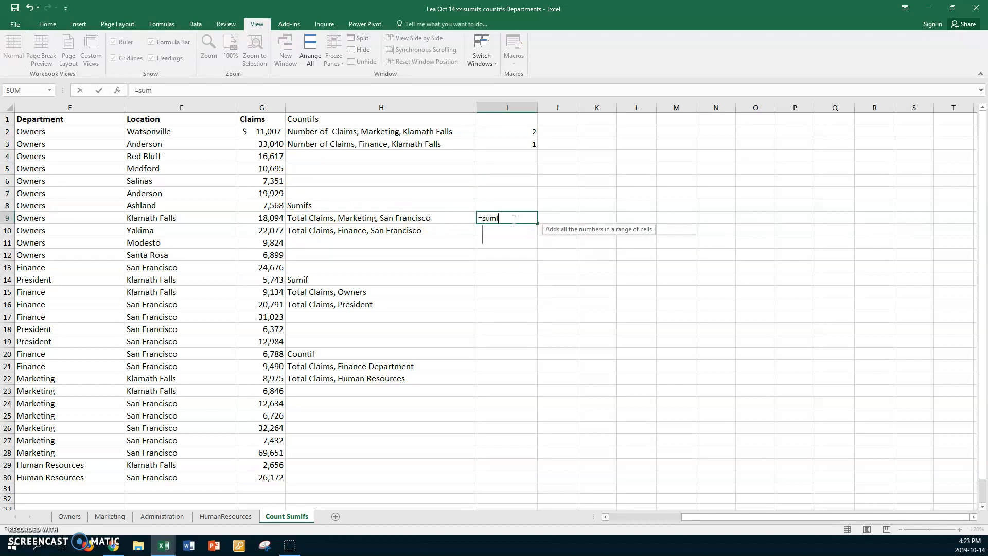
type("fs(")
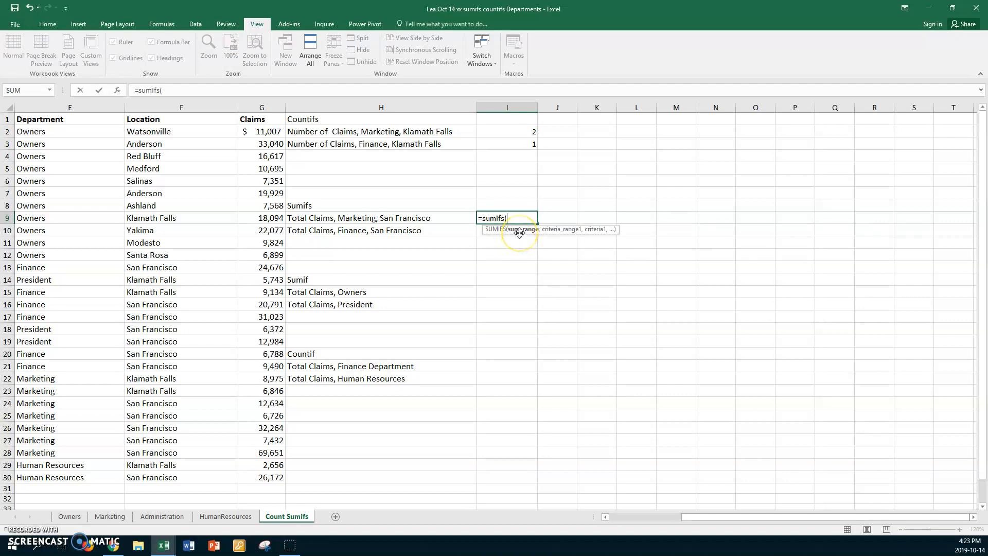
left_click_drag(263, 131, 256, 476)
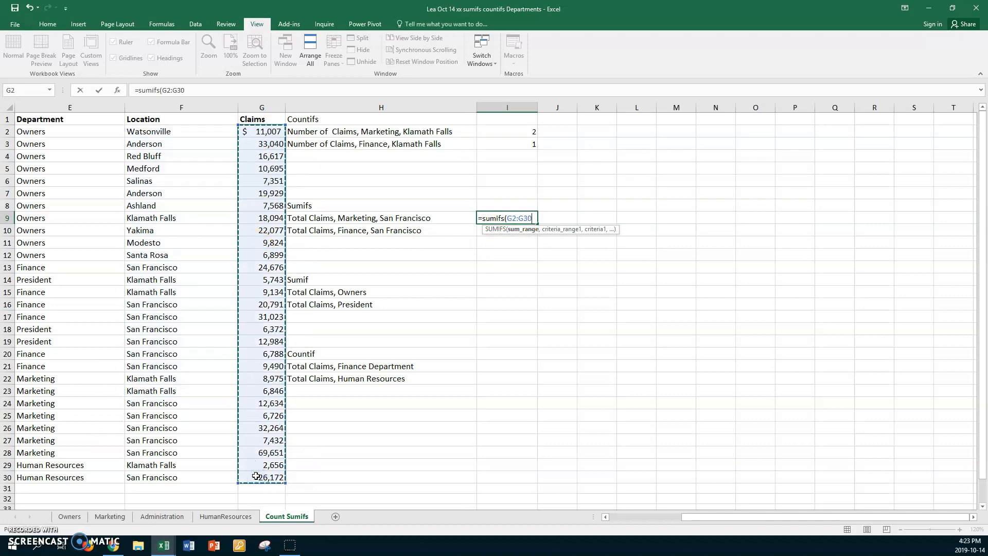
type(",")
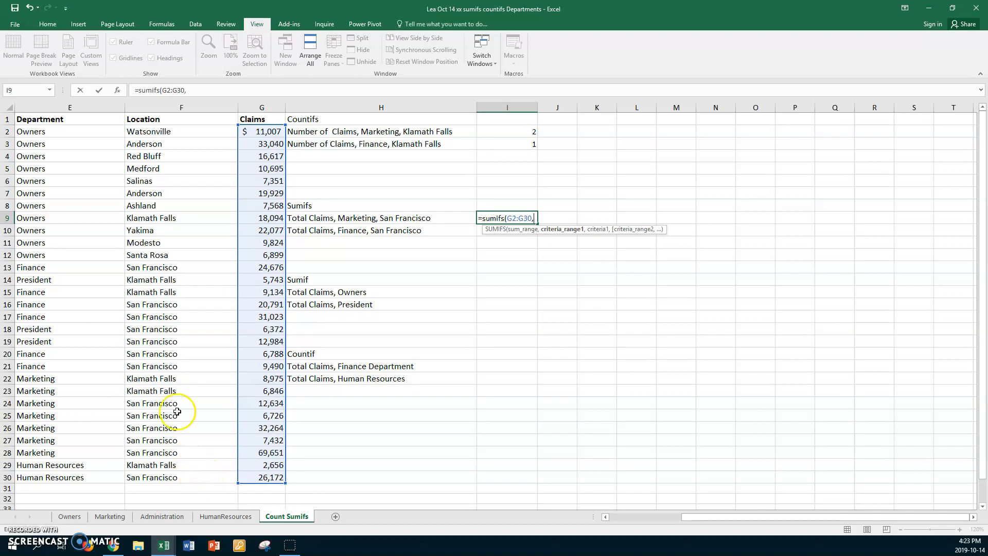
left_click_drag(178, 131, 157, 473)
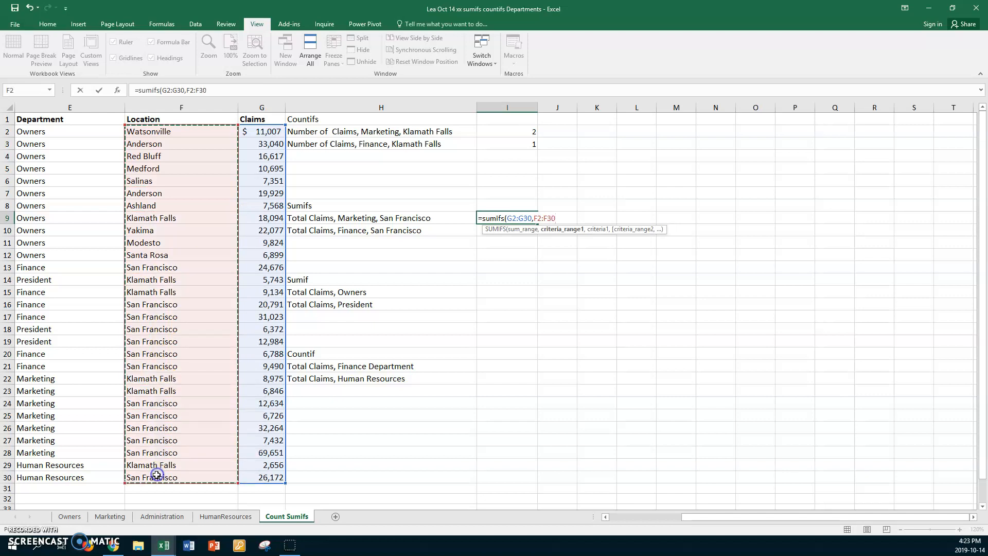
type(",")
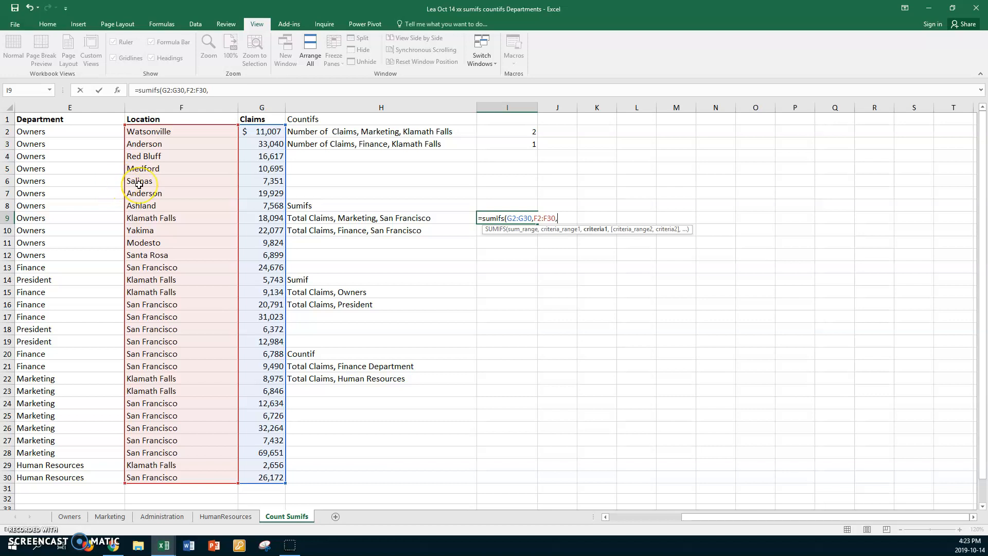
key("BackSpace")
key("BackSpace")
key("BackSpace")
key("BackSpace")
key("BackSpace")
key("BackSpace")
key("BackSpace")
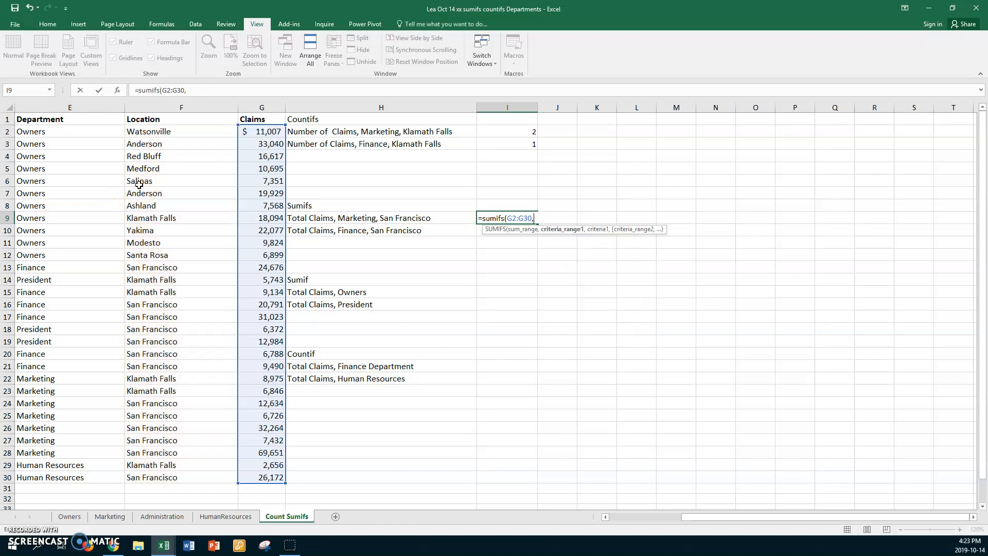
Step: Complete the SUMIFS formula in I9 with the criteria arguments E2:E30,E20,F2:F30,F16 and enter it
left_click_drag(66, 128, 29, 478)
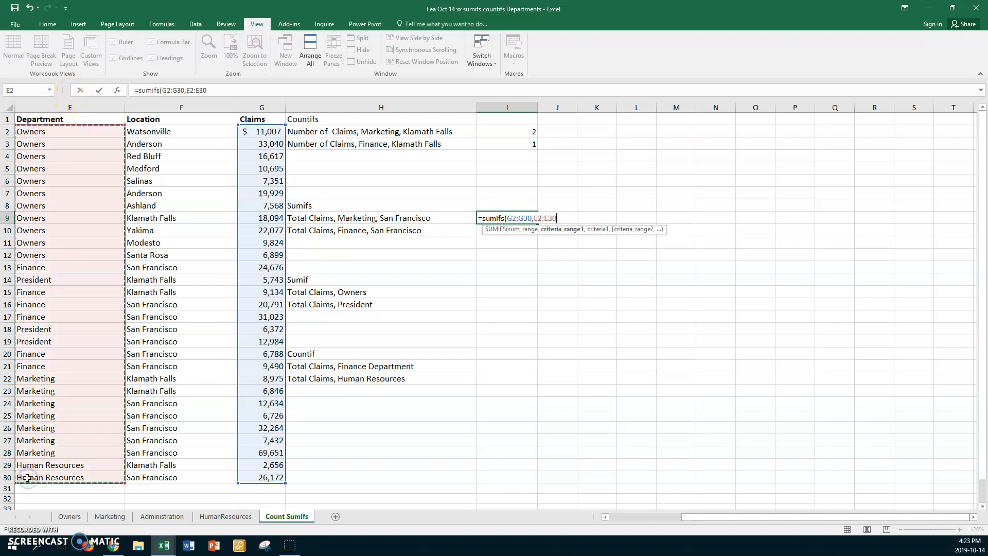
type(",")
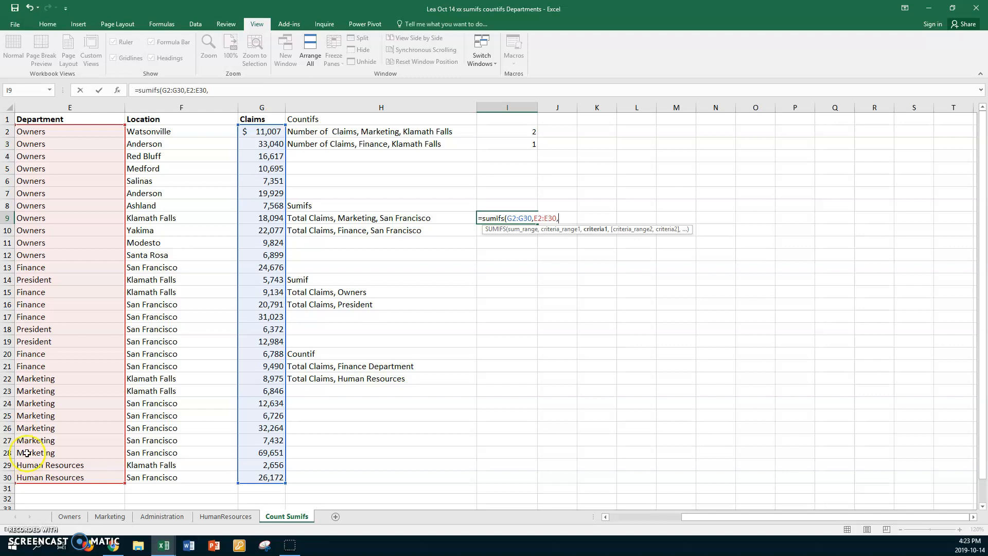
left_click(60, 353)
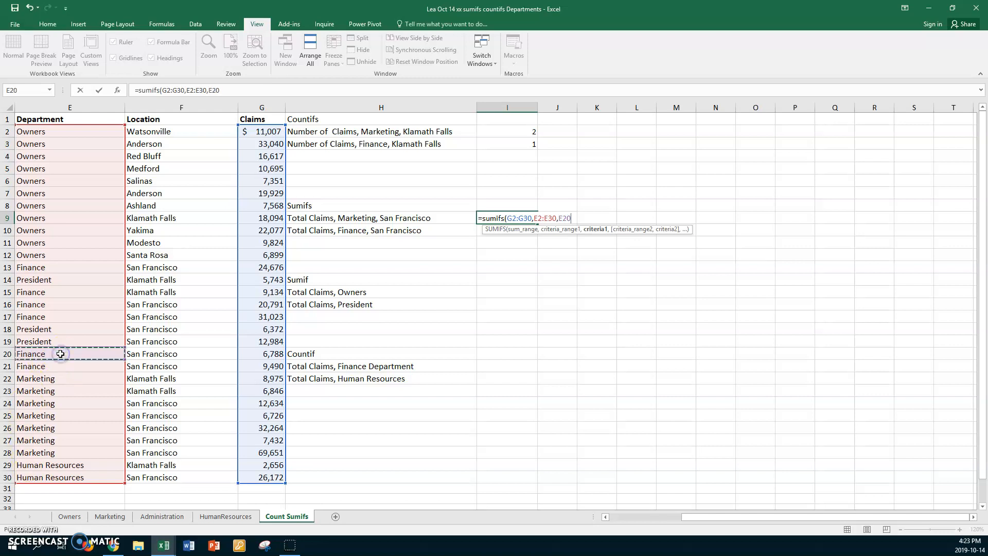
type(",")
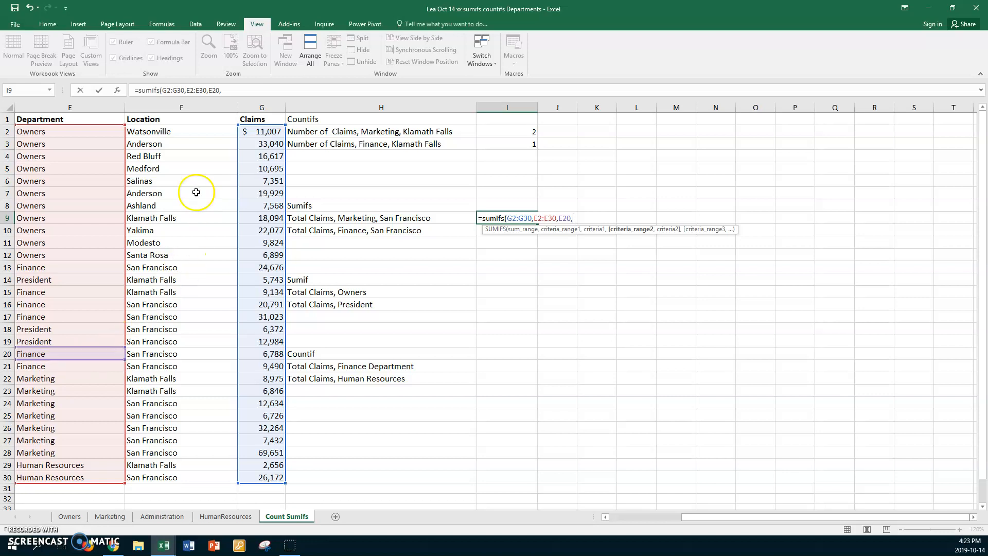
left_click_drag(199, 132, 175, 476)
type(",")
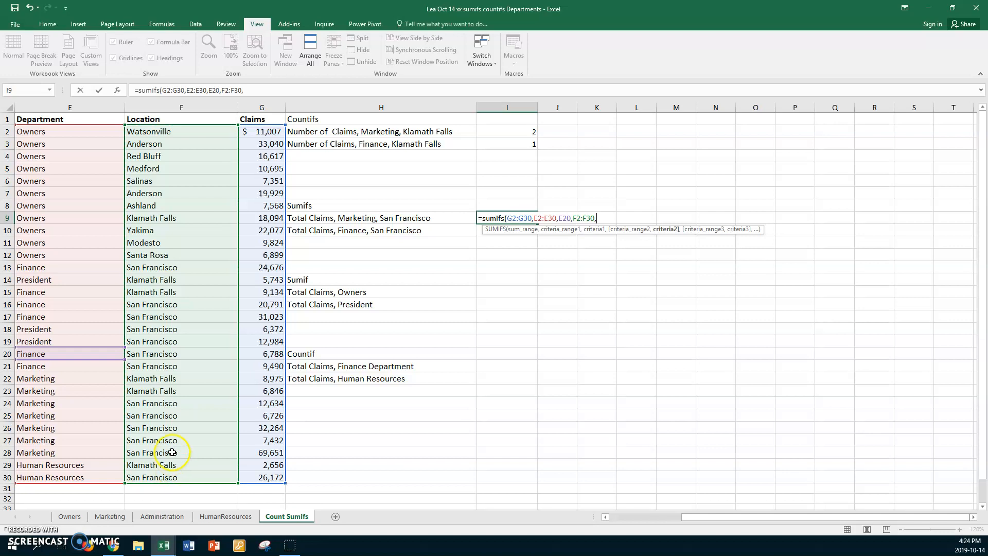
left_click(177, 306)
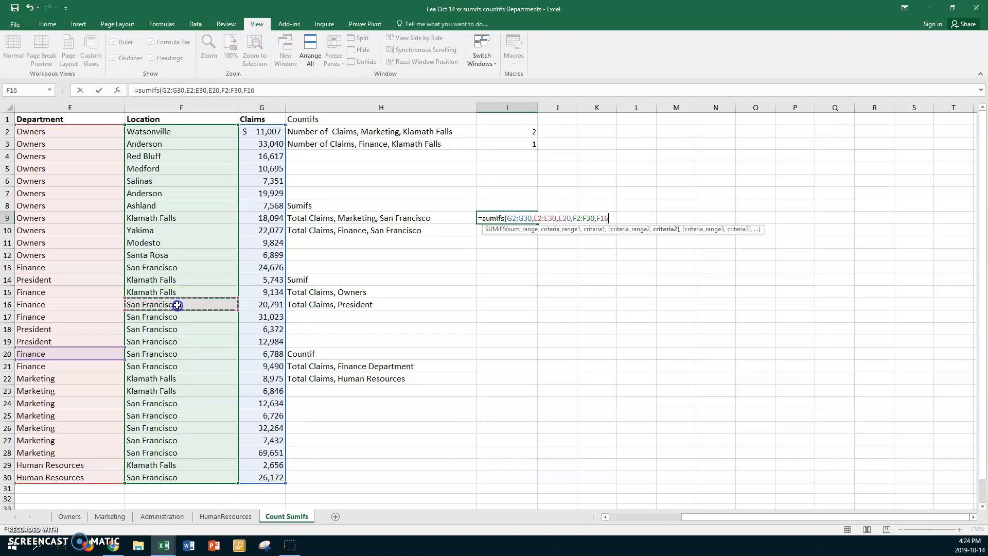
type(")")
key("Return")
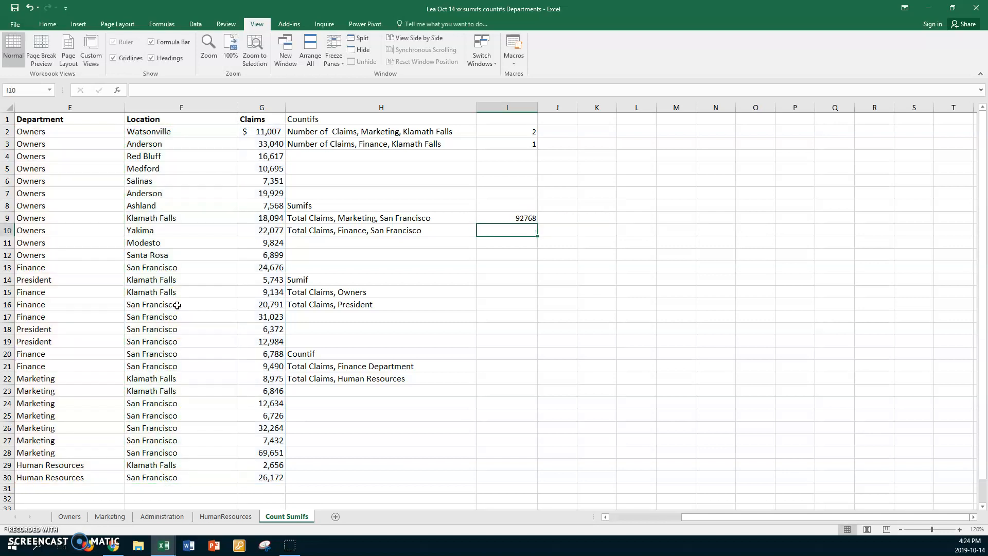
Step: Copy the currency format of the first claim amount in G2 to the total in I9 with Format Painter
left_click(507, 218)
left_click(272, 132)
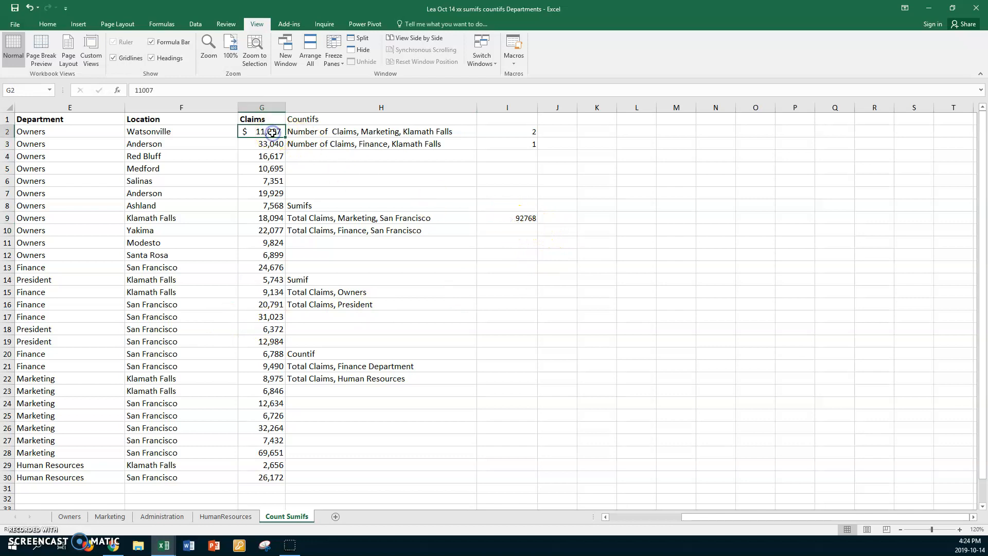
left_click(52, 26)
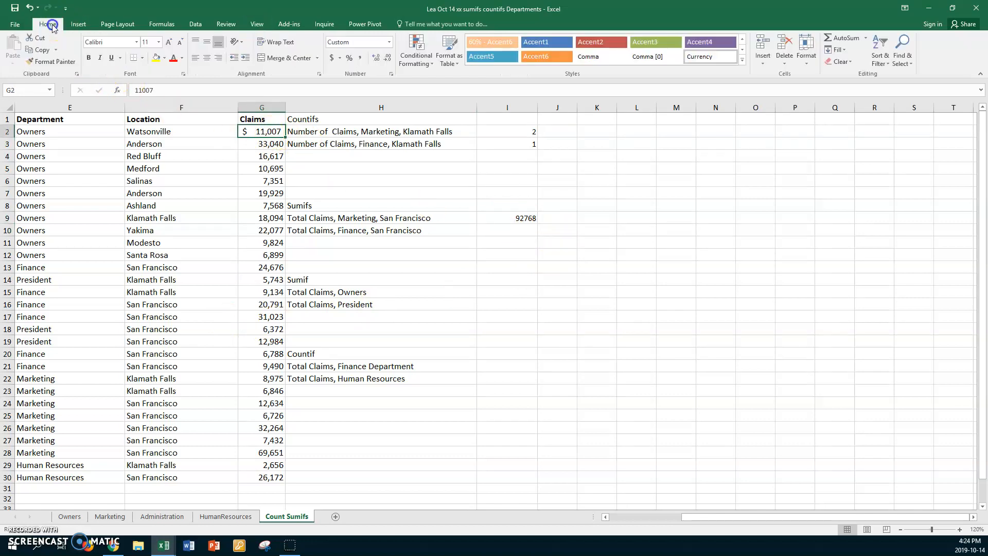
left_click(51, 61)
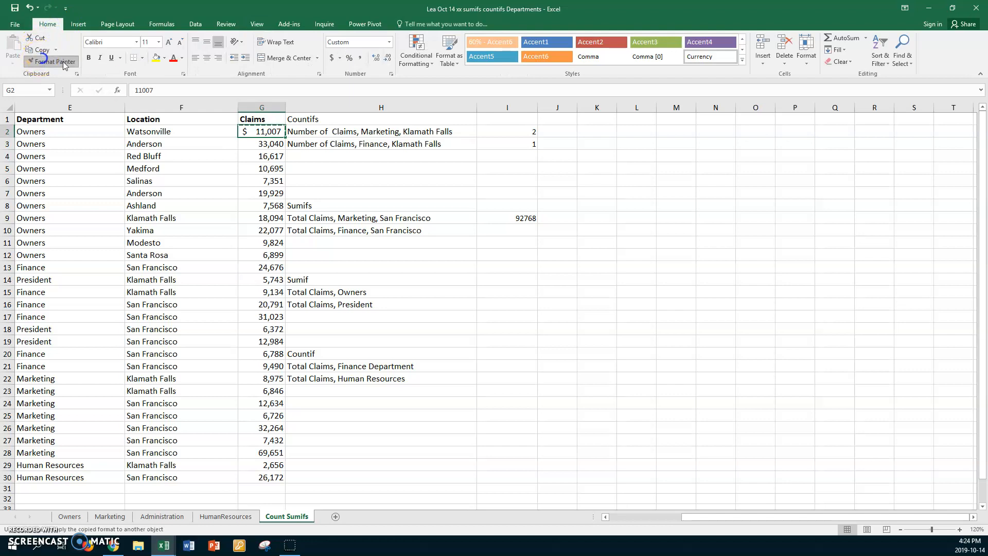
left_click(492, 218)
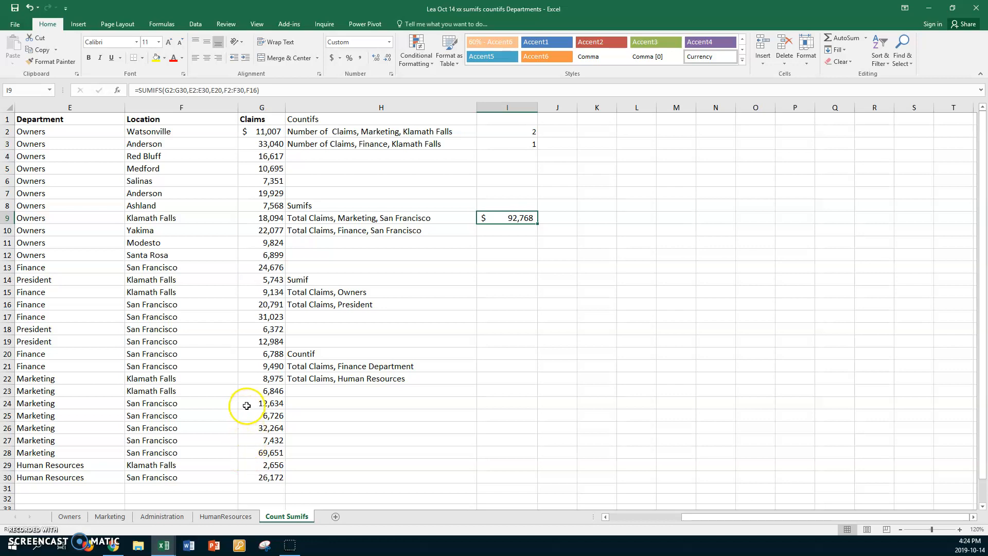
Step: Check the total in I9 against the Marketing claims for San Francisco in column G
left_click(251, 441)
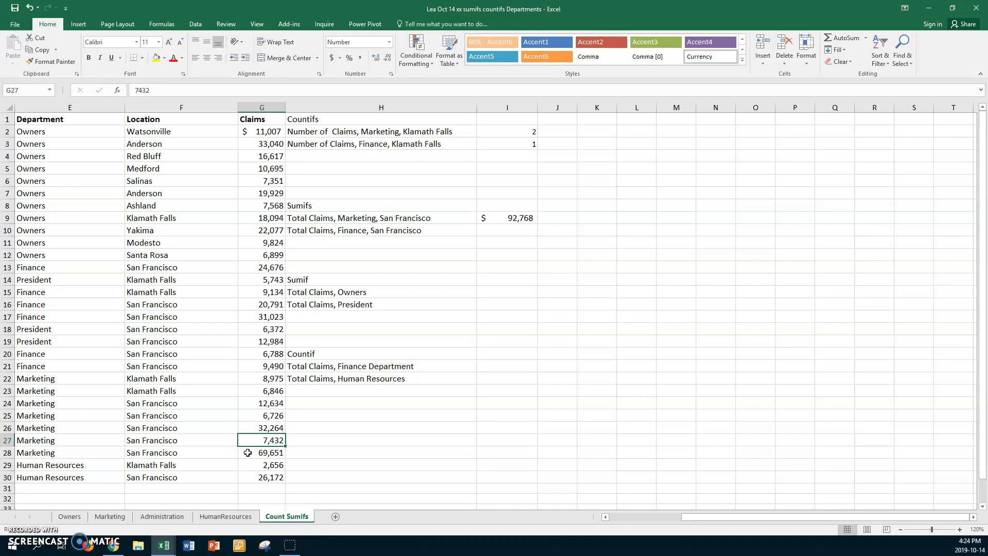
left_click(248, 453)
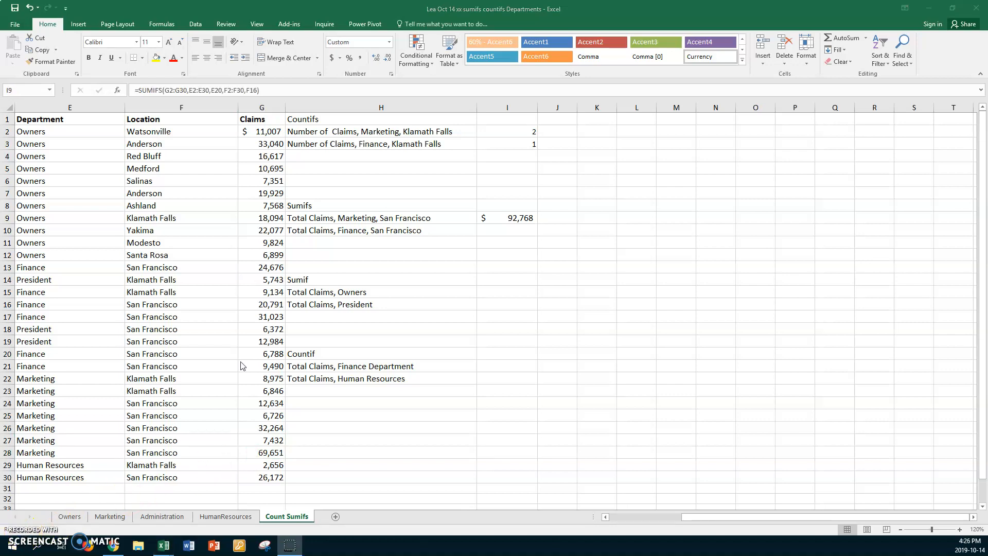
left_click(500, 217)
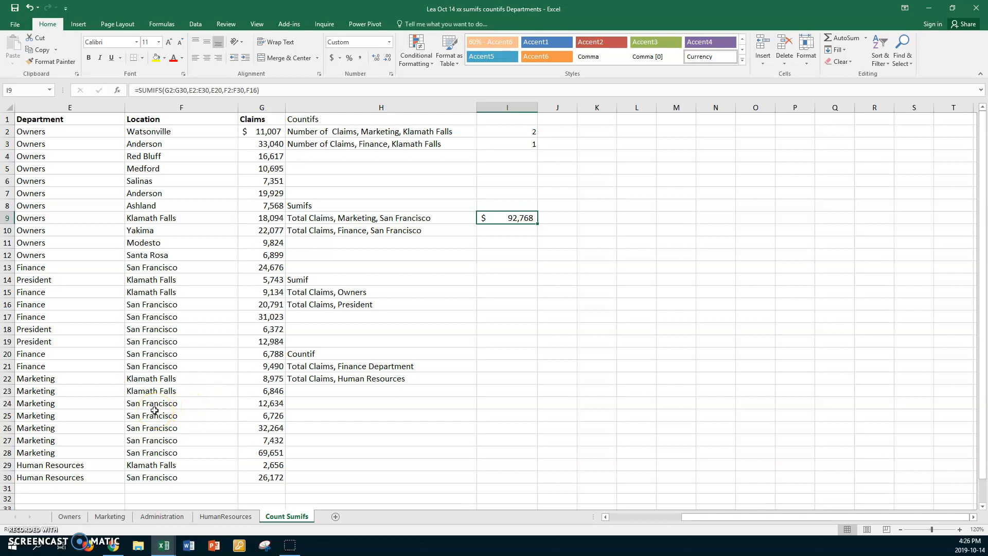
Step: Edit the SUMIFS formula in I9, removing all criteria arguments after the sum range G2:G30
left_click(494, 218)
double_click(495, 218)
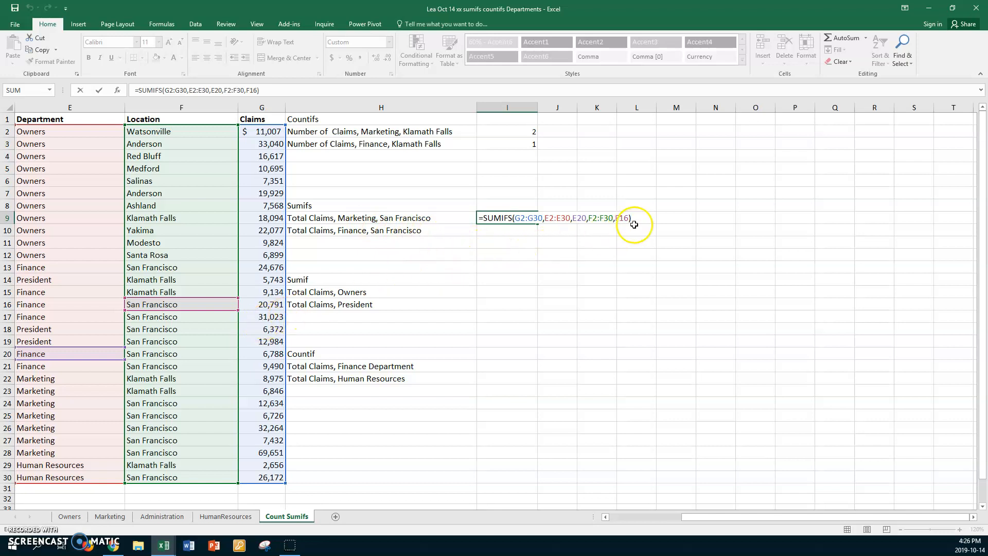
key("BackSpace")
key("BackSpace")
key("BackSpace")
key("BackSpace")
key("BackSpace")
key("BackSpace")
key("BackSpace")
key("BackSpace")
key("BackSpace")
key("BackSpace")
key("BackSpace")
key("BackSpace")
key("BackSpace")
key("BackSpace")
key("BackSpace")
key("BackSpace")
key("BackSpace")
key("BackSpace")
key("BackSpace")
key("BackSpace")
key("BackSpace")
key("BackSpace")
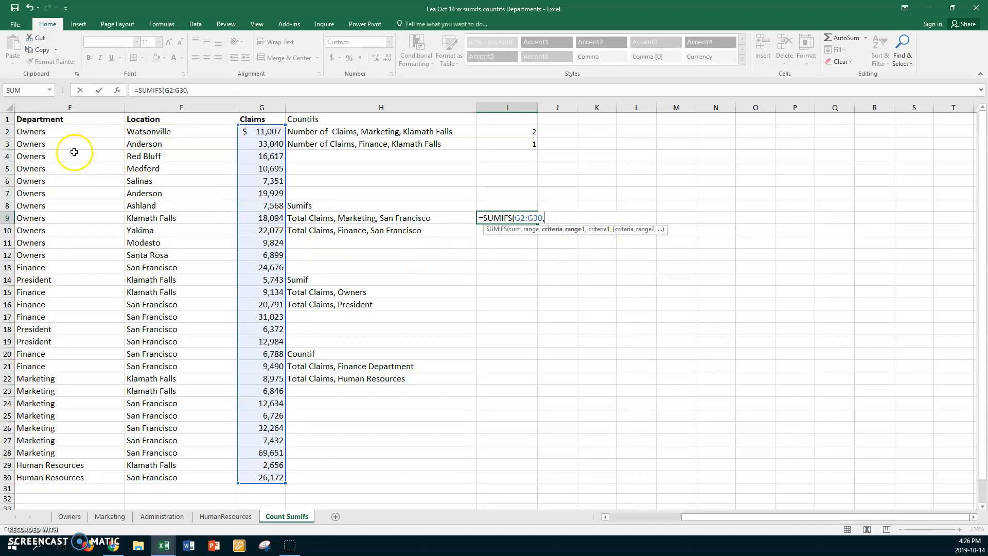
Step: Complete the SUMIFS formula in I9 with the criteria arguments E2:E30,E22,F2:F30,F17 and enter it
left_click_drag(77, 131, 49, 474)
type(",")
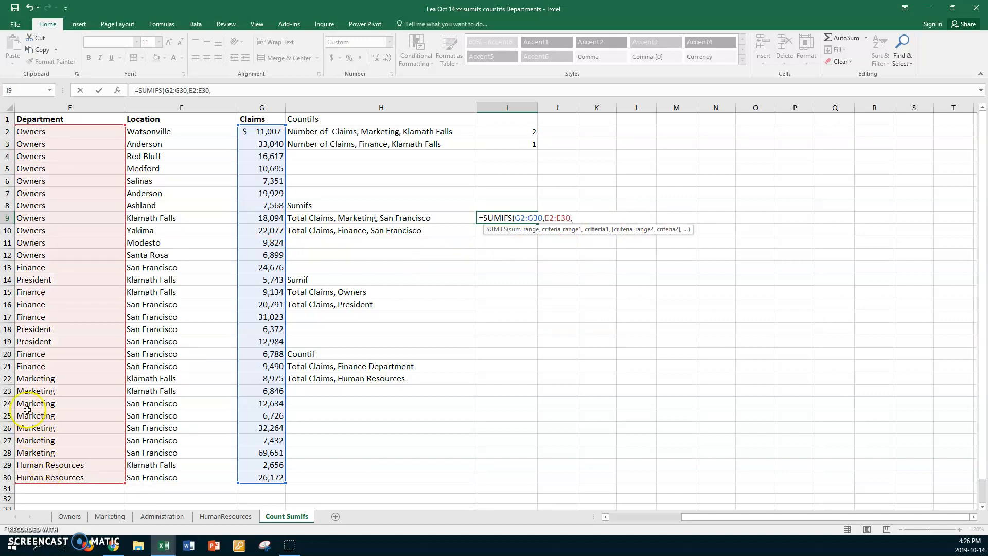
left_click(55, 381)
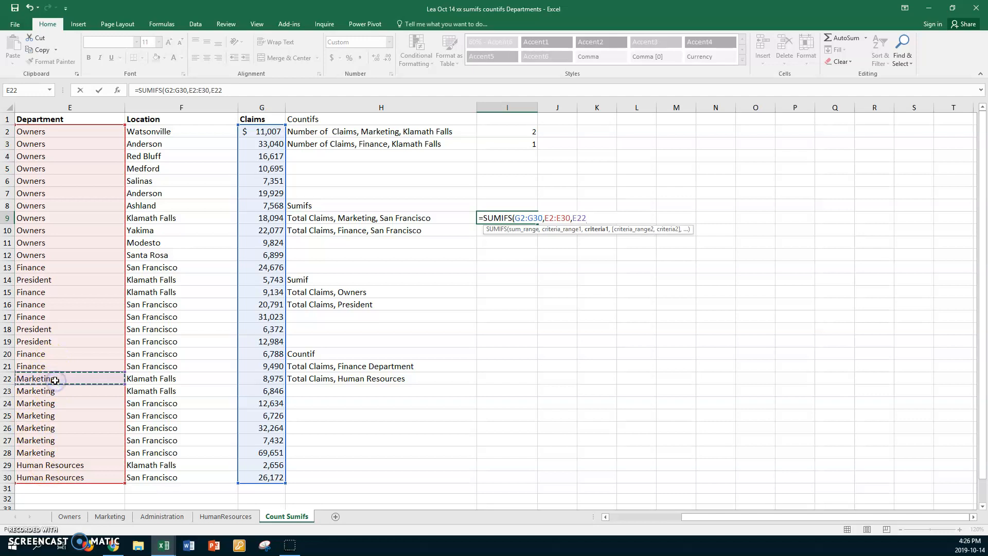
type(",")
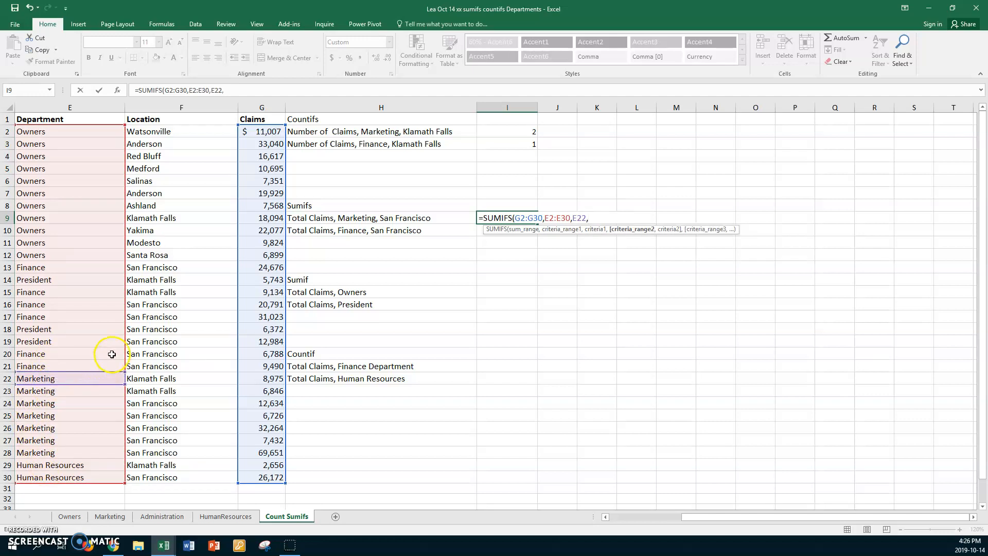
left_click_drag(189, 132, 143, 474)
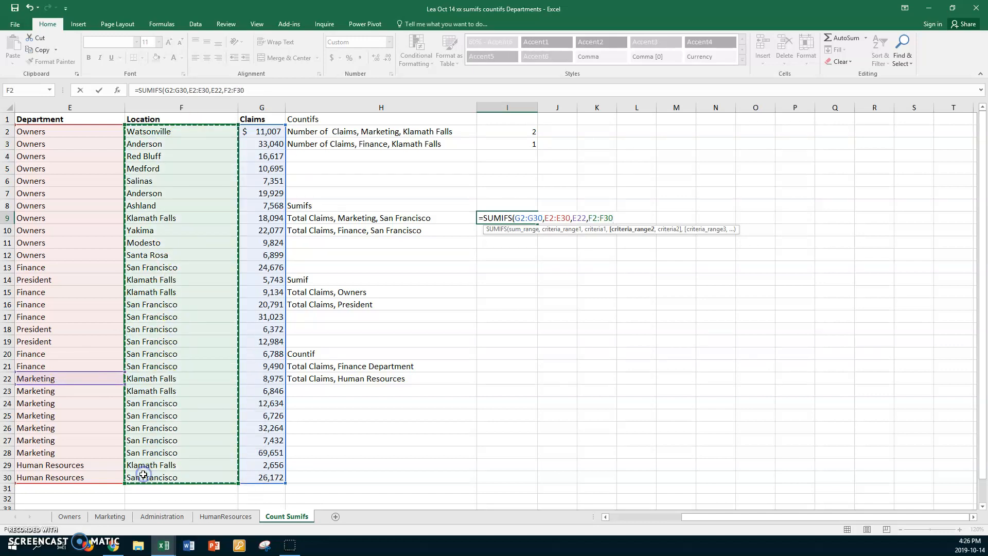
type(",")
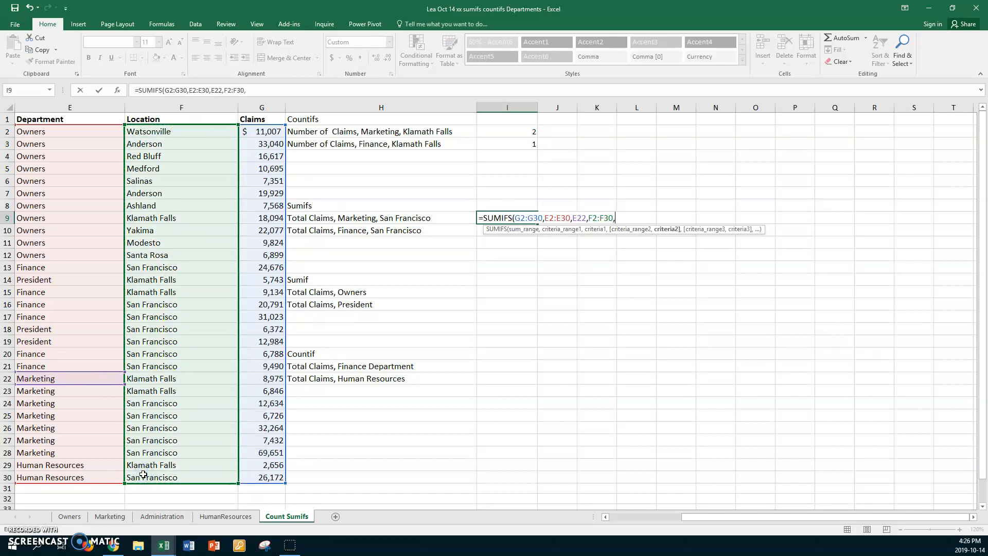
left_click(168, 319)
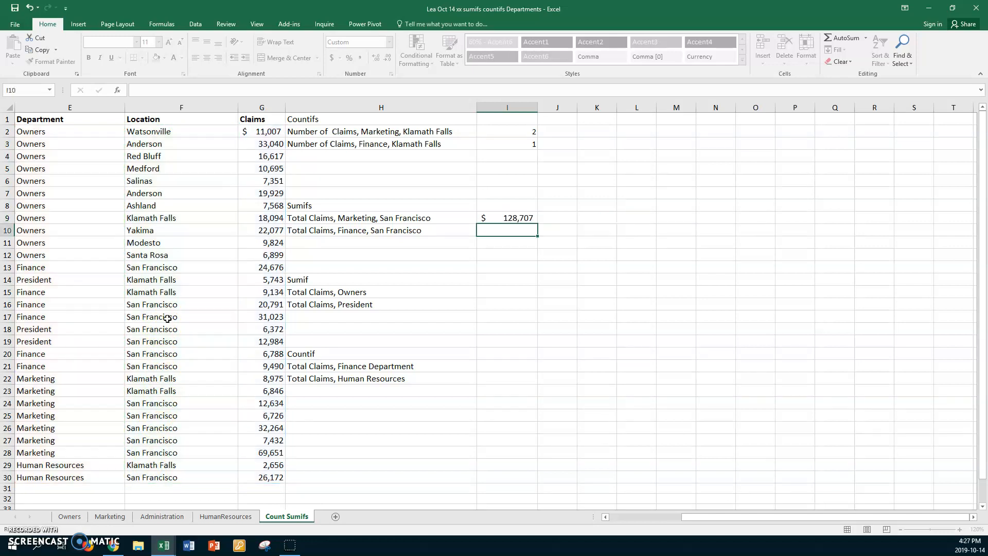
key("Return")
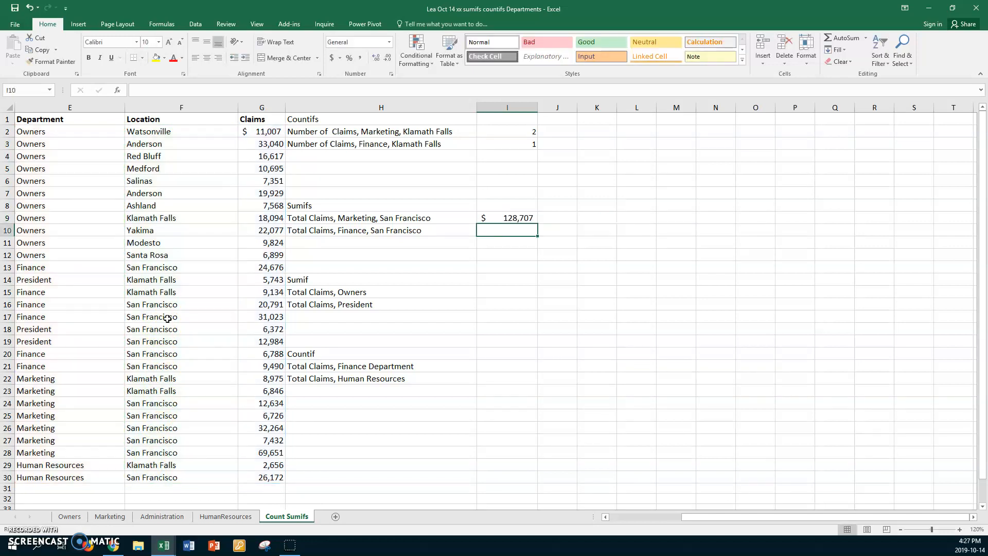
Step: Check the recalculated total in I9 against the sum of the Marketing San Francisco claims in G24:G28
left_click(493, 217)
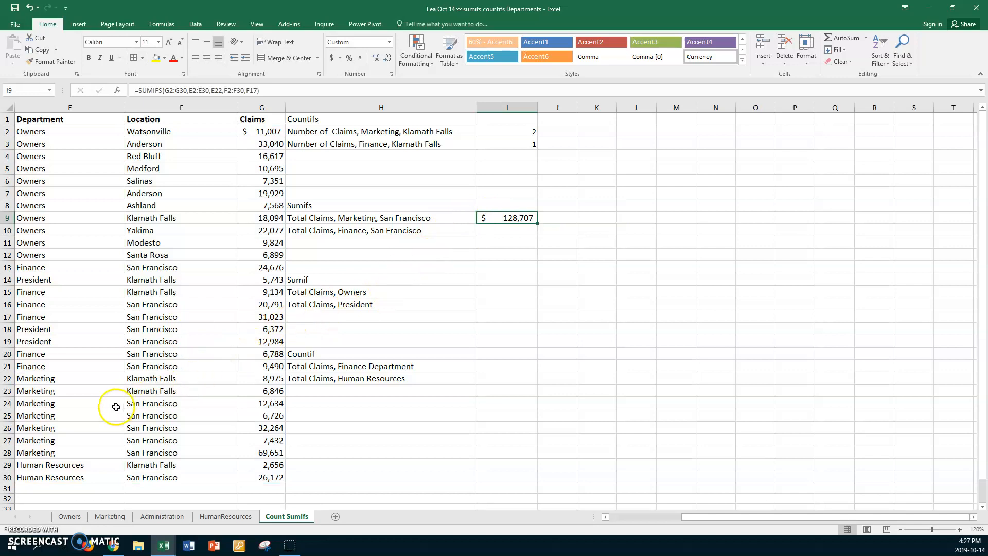
left_click_drag(247, 403, 248, 450)
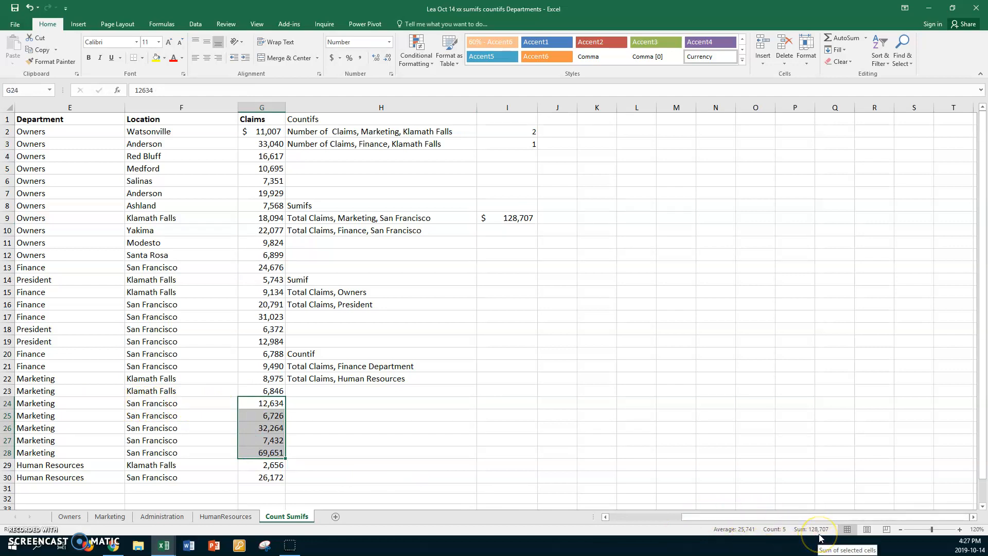
left_click(495, 217)
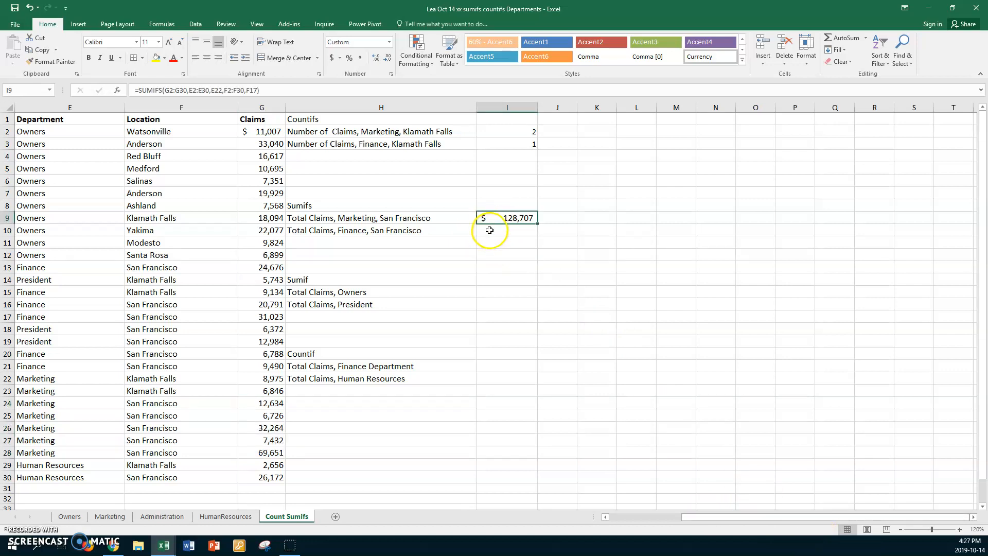
Step: Enter the formula =SUMIFS(G2:G30,E2:E30,E13,F2:F30,F13) in I10 for the Finance claims in San Francisco
left_click(490, 230)
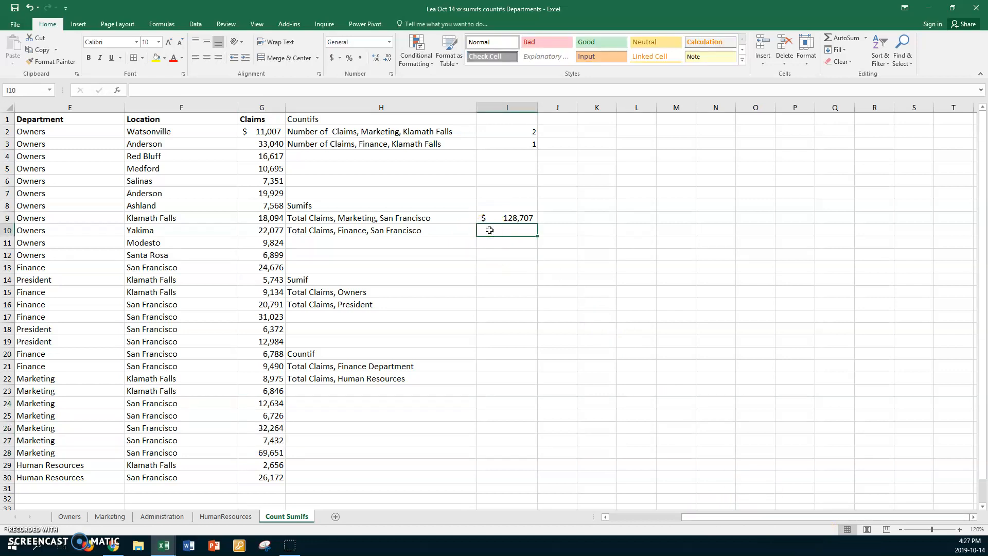
type("=sumifs(")
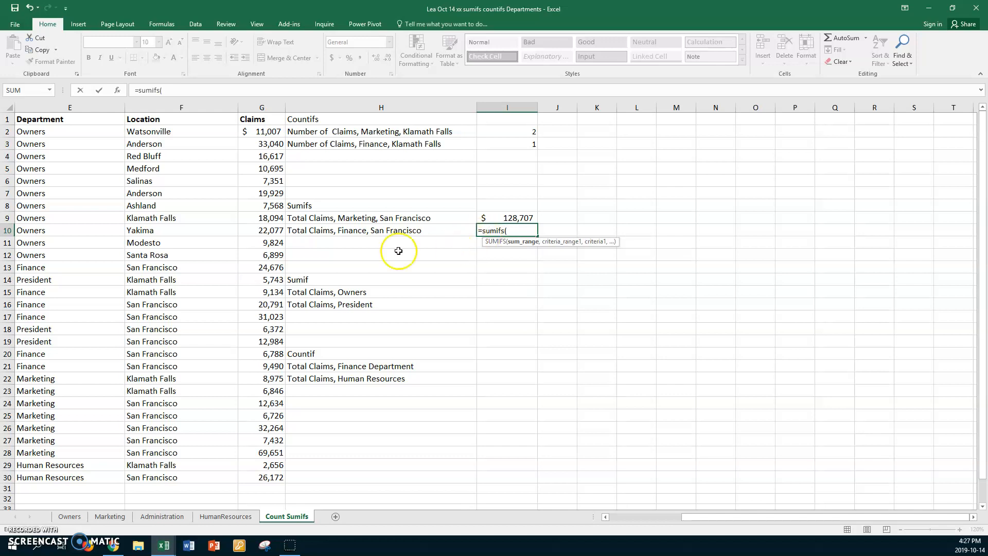
left_click_drag(262, 132, 249, 485)
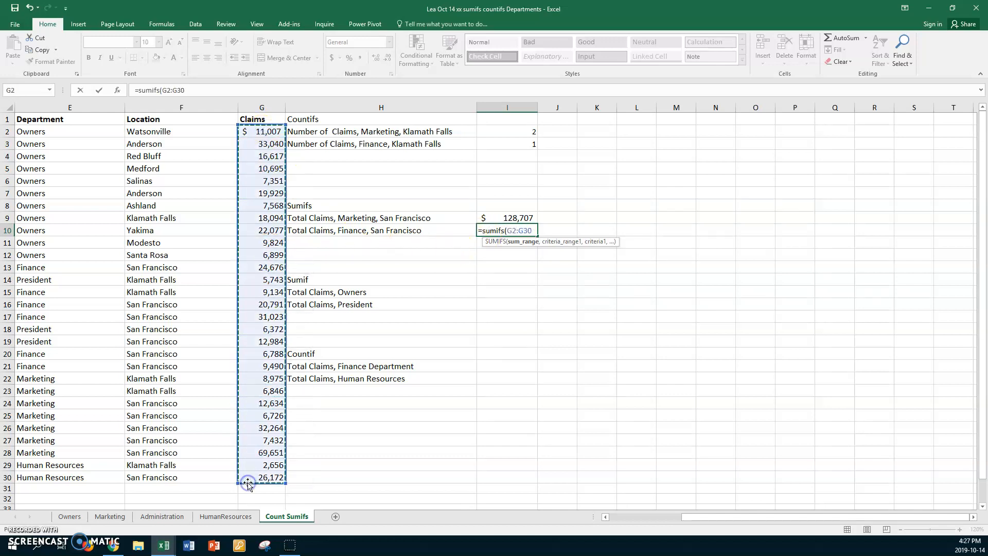
type(",")
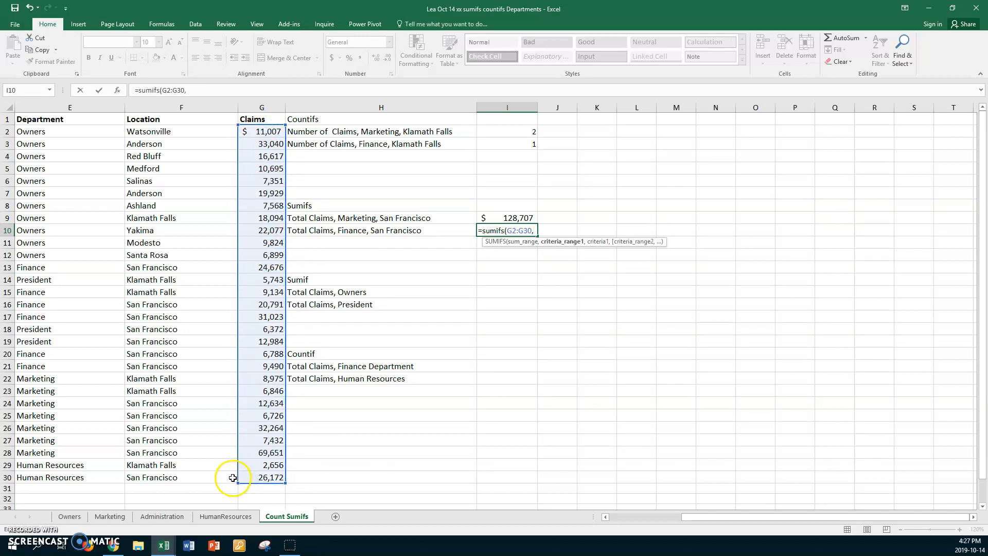
left_click_drag(67, 133, 48, 474)
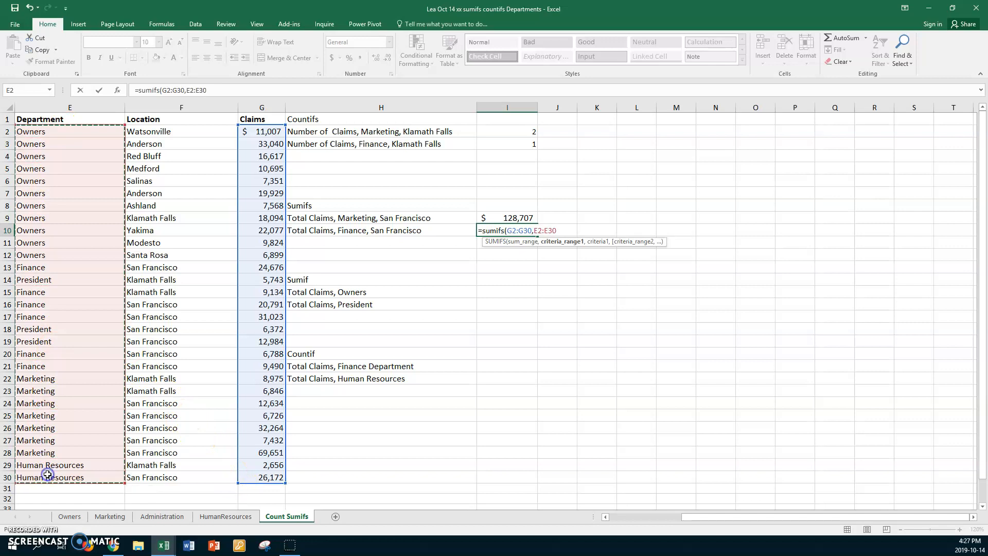
type(",")
left_click(43, 267)
type(",")
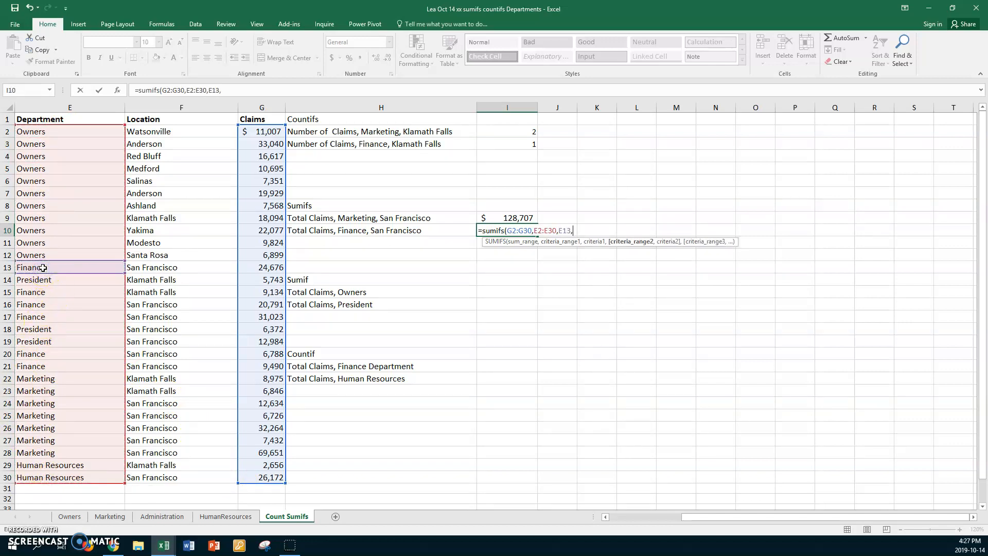
left_click_drag(193, 132, 185, 476)
type(",")
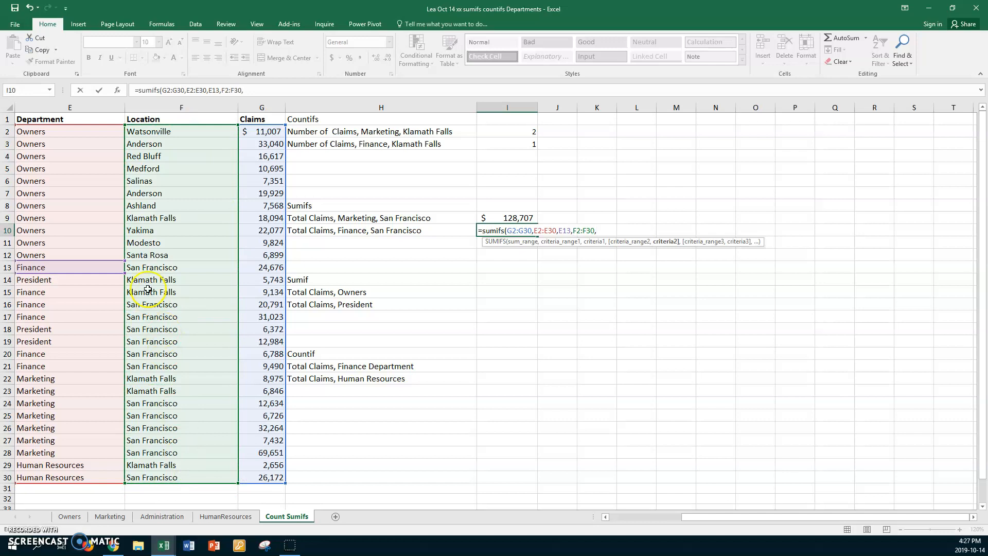
left_click(164, 267)
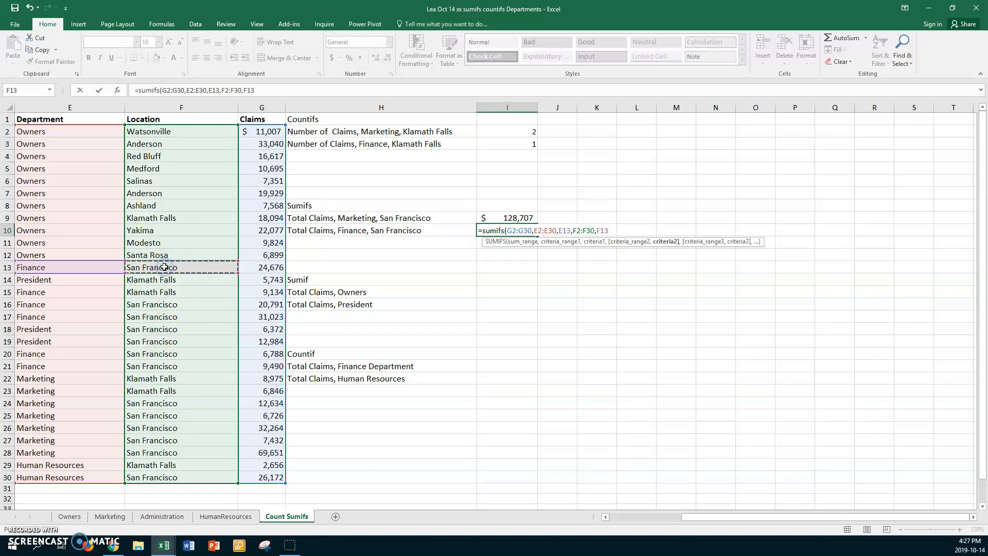
key("Return")
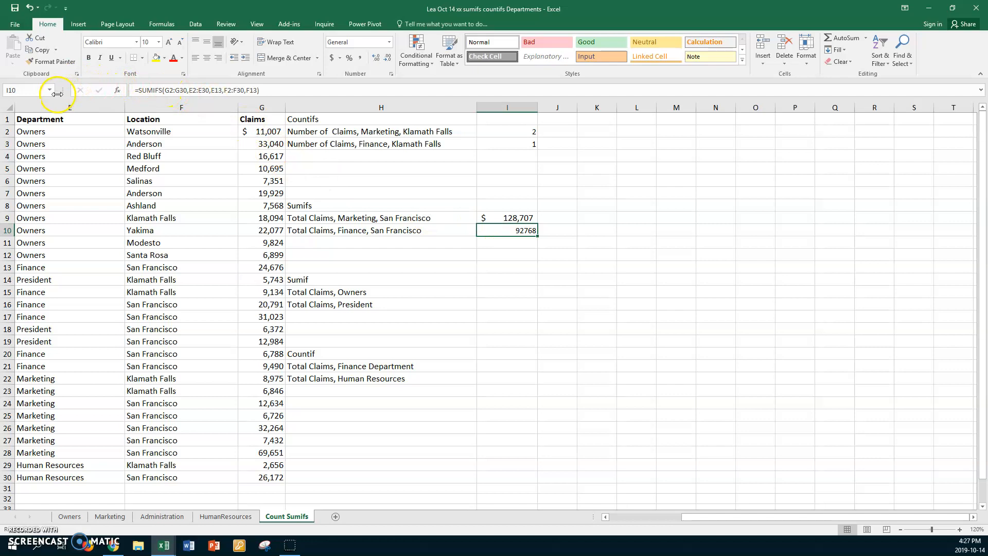
Step: Copy the currency format of I9 to the Finance total in I10 with Format Painter
left_click(520, 216)
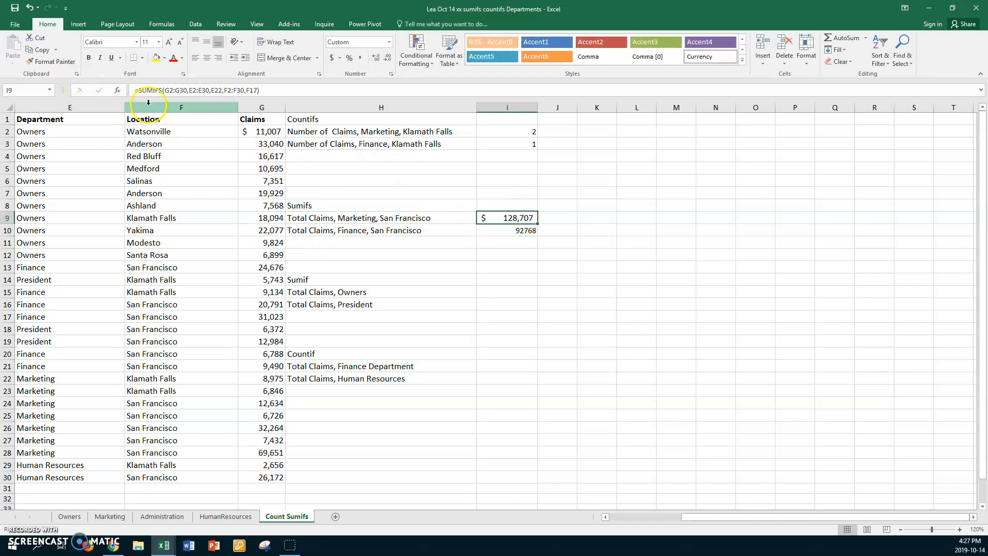
left_click(51, 61)
left_click(490, 230)
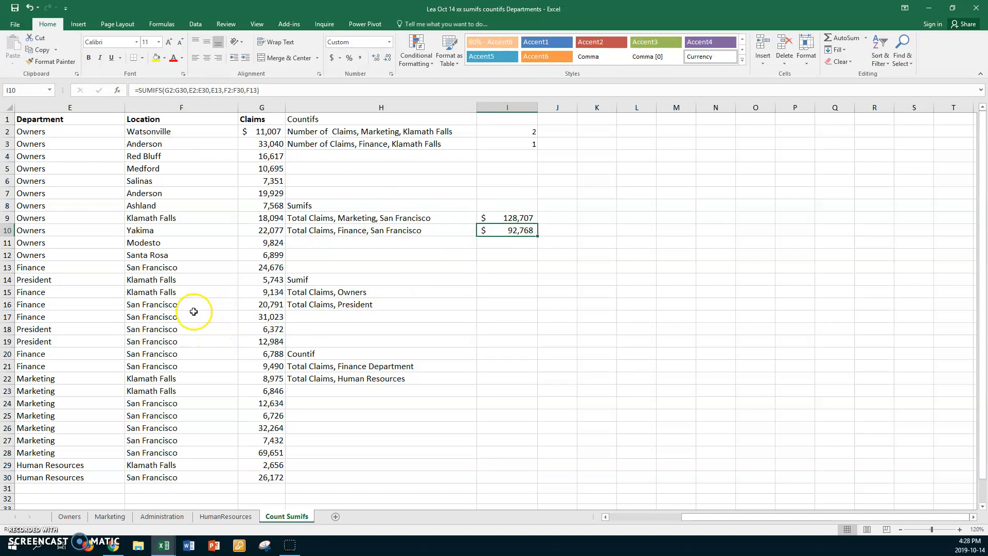
Step: Check the total in I10 against the sum of the Finance San Francisco claims in G13, G16, G17, G20 and G21
left_click(202, 268)
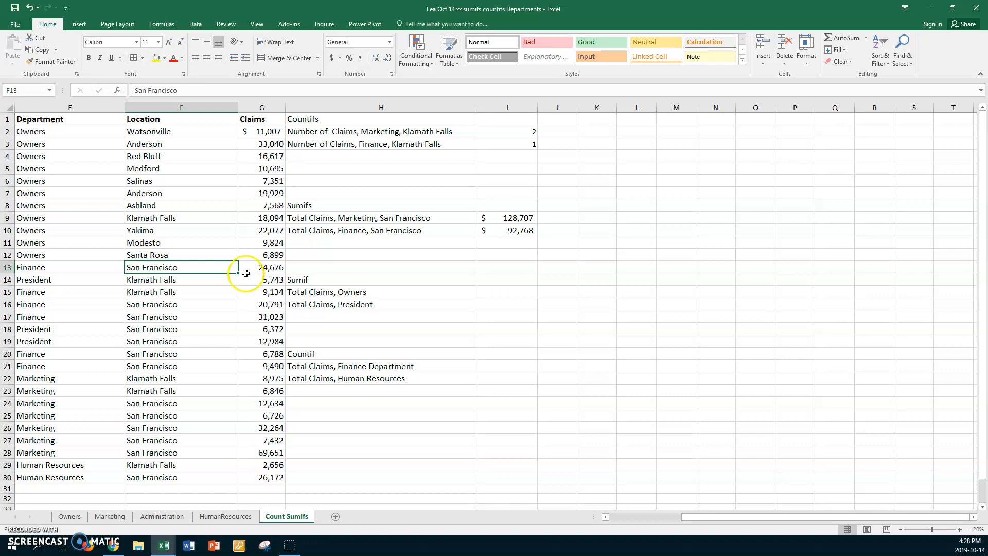
left_click(215, 305)
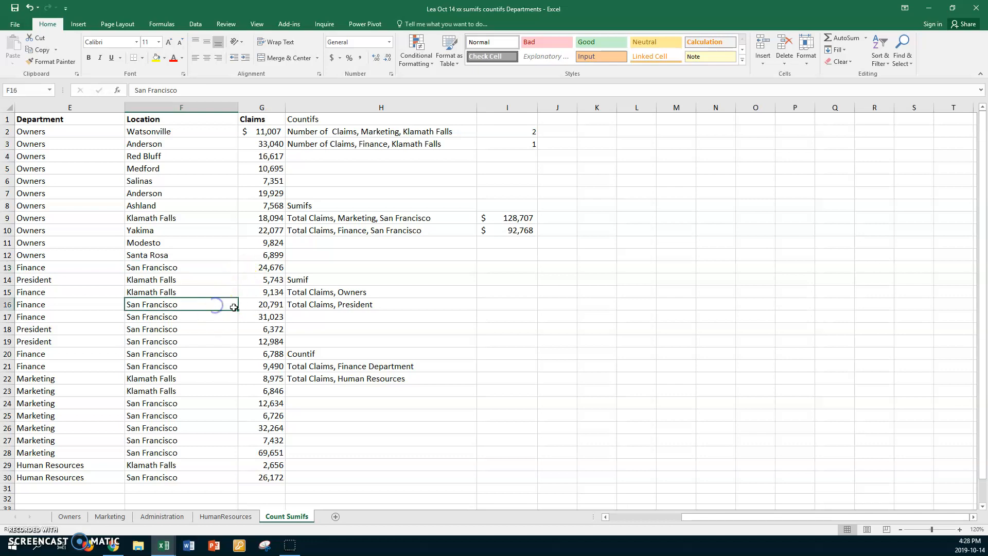
left_click(213, 316)
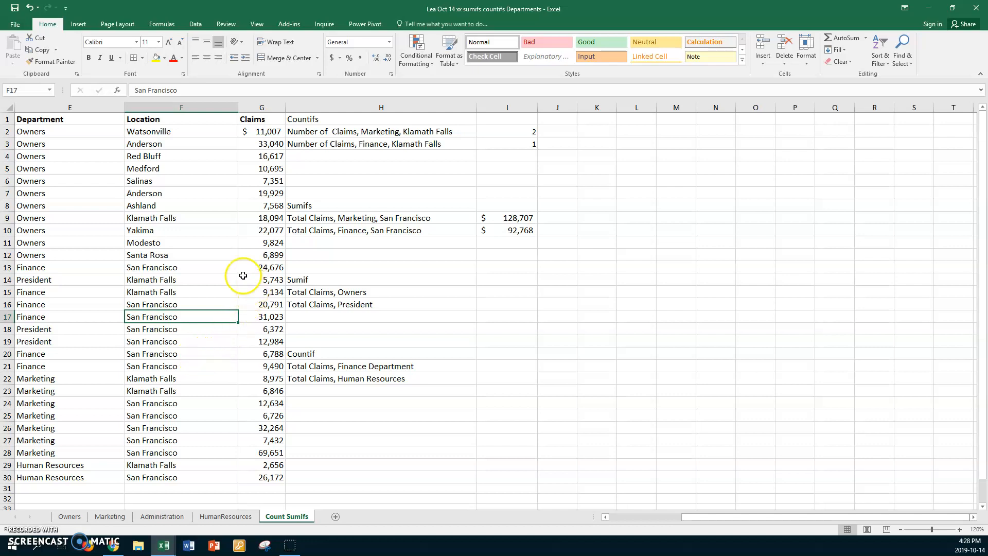
left_click(258, 266)
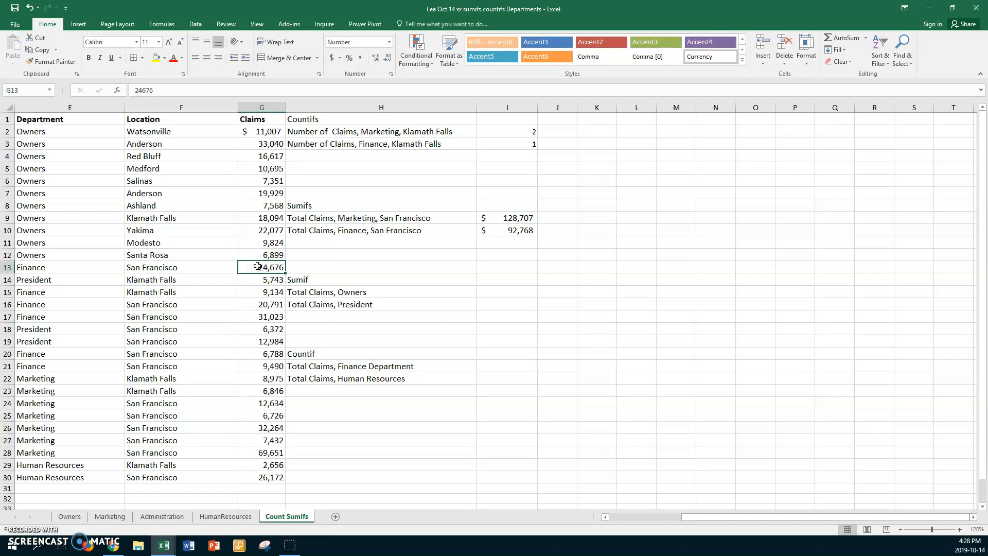
left_click(255, 304, "ctrl")
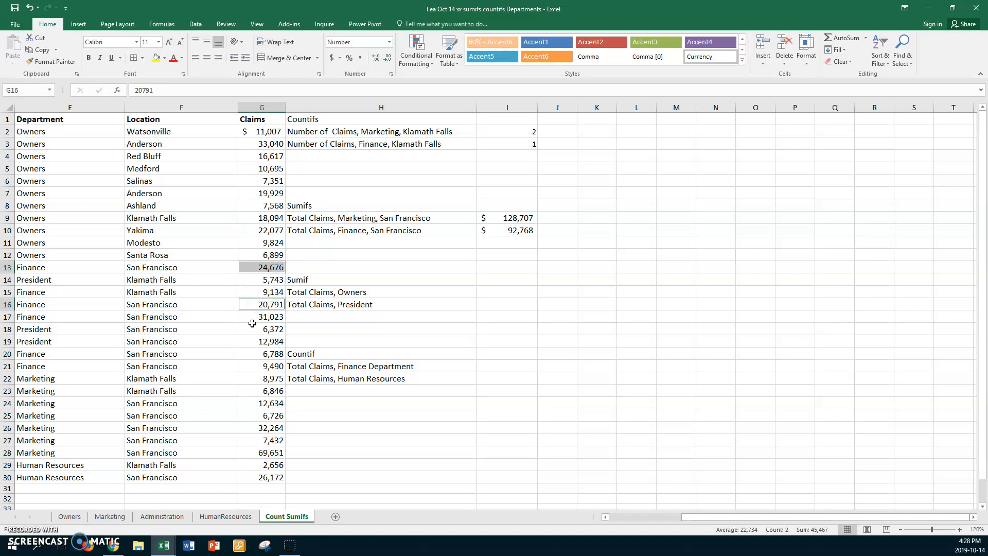
left_click(252, 316, "ctrl")
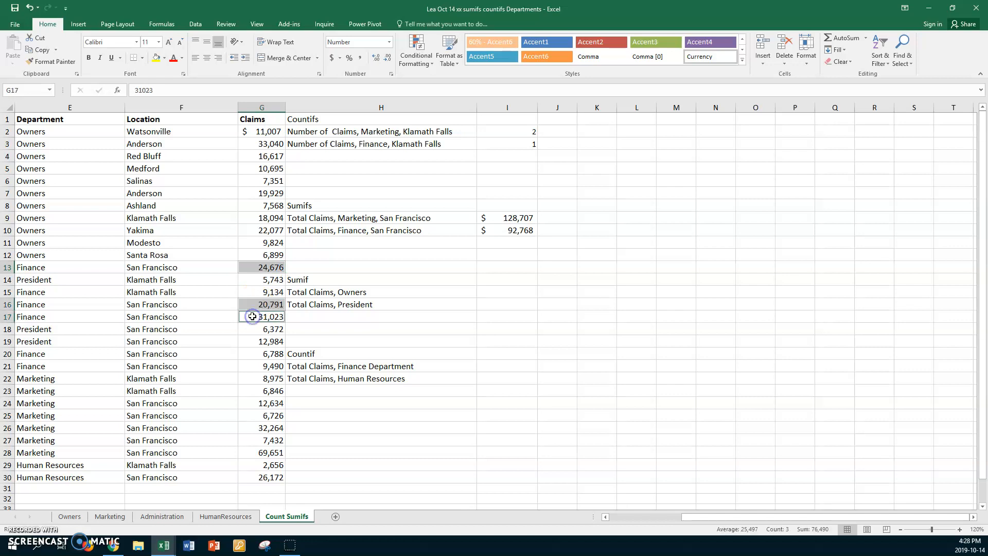
left_click(251, 353, "ctrl")
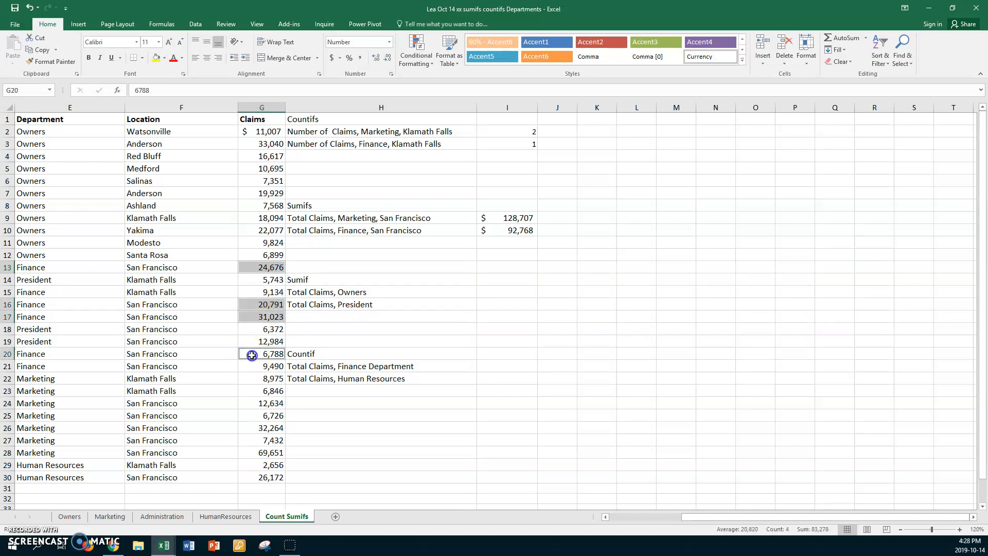
left_click(254, 368, "ctrl")
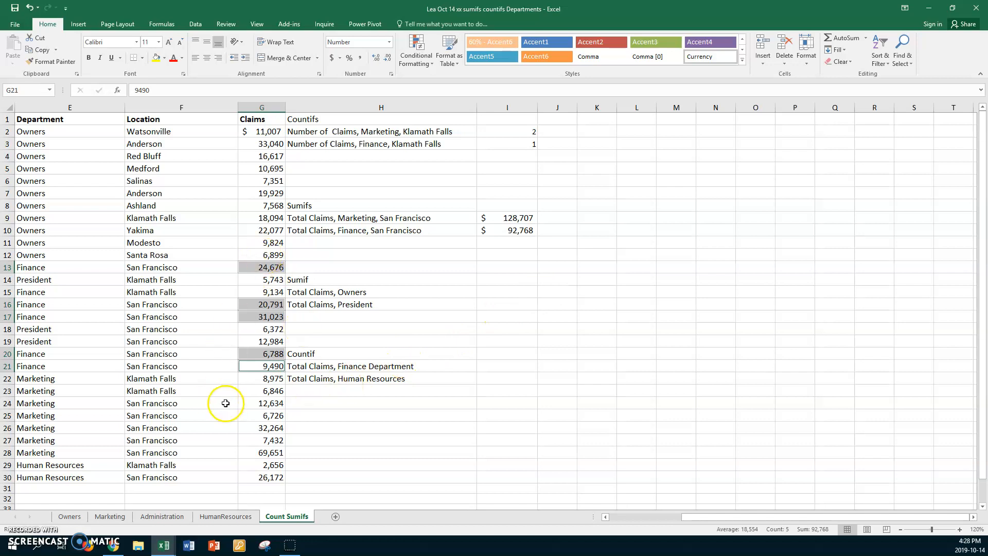
Step: Enter the formula =SUMIF(E2:E30,E2,G2:G30) in I15 for the total Owners claims
left_click(504, 246)
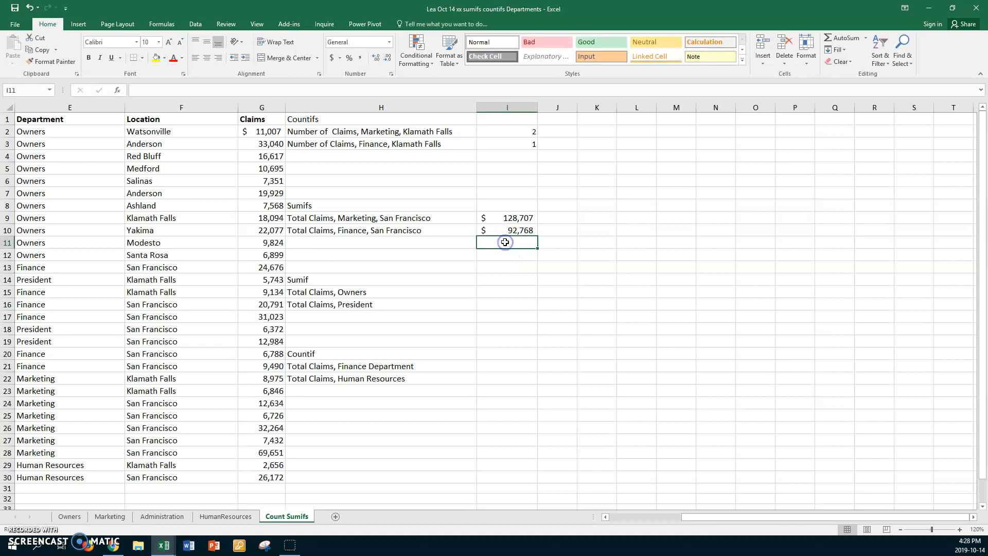
left_click(502, 277)
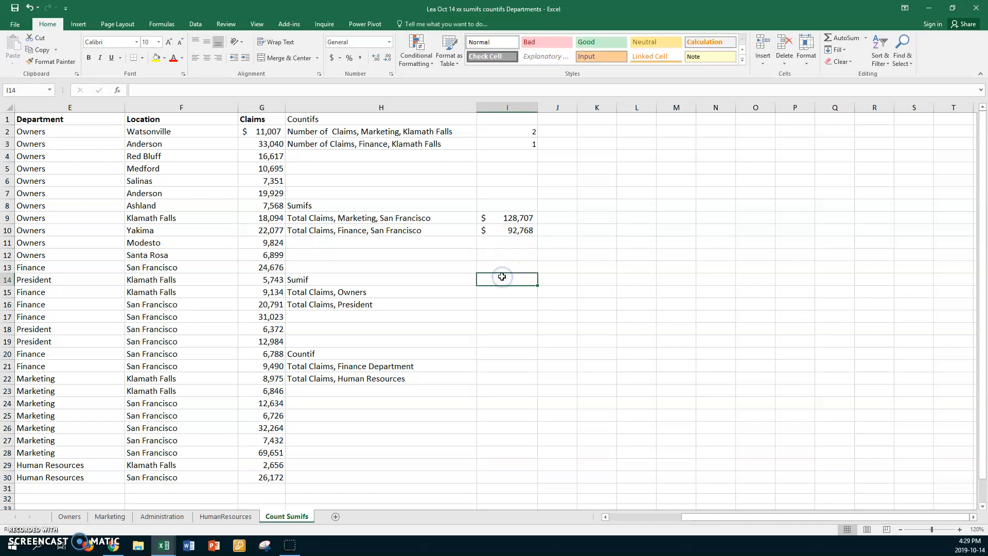
left_click(504, 296)
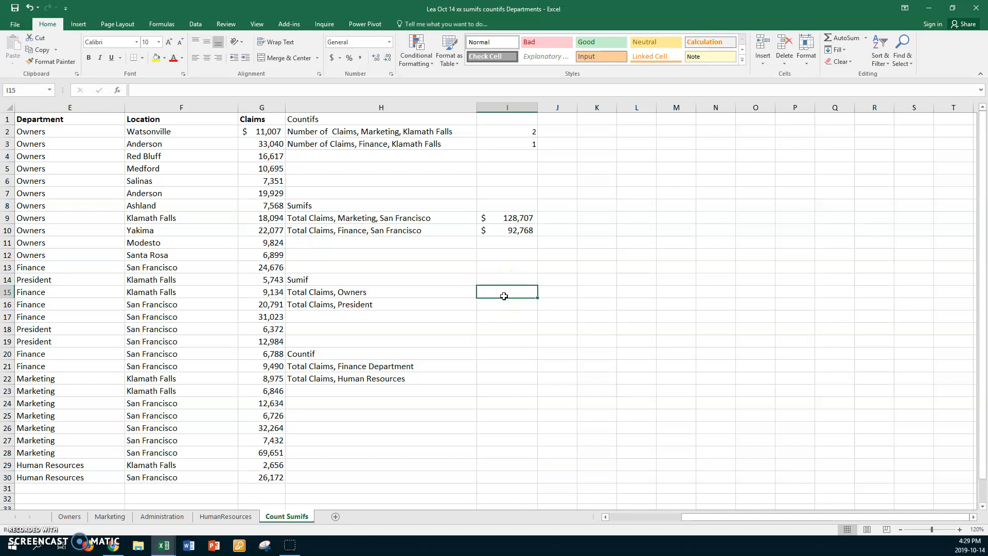
type("=")
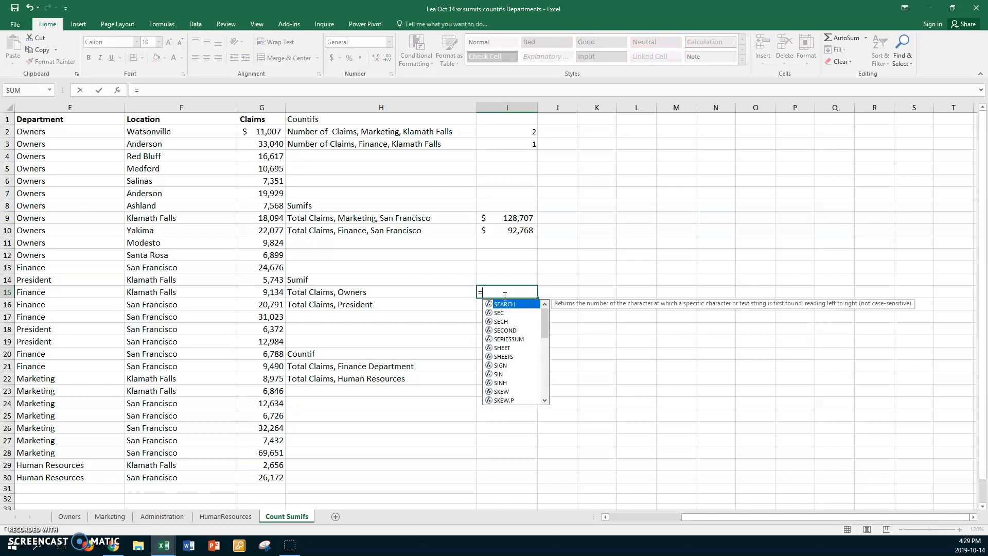
type("sumif")
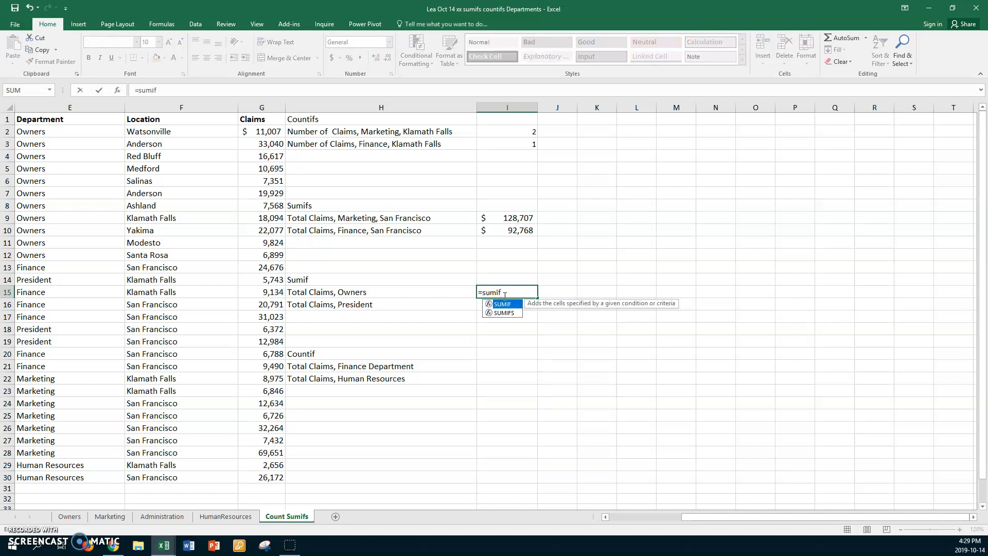
type("(")
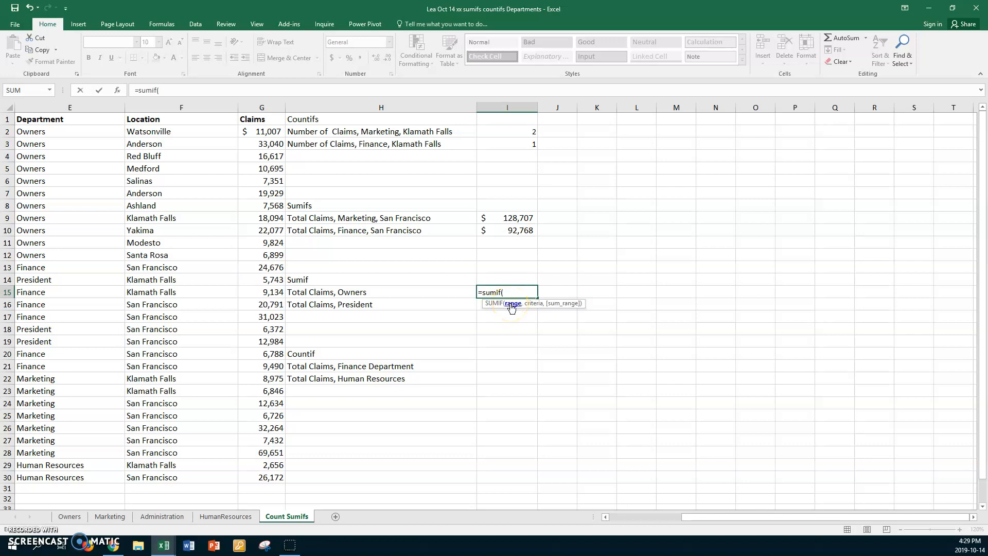
left_click(68, 131)
left_click_drag(66, 148, 48, 474)
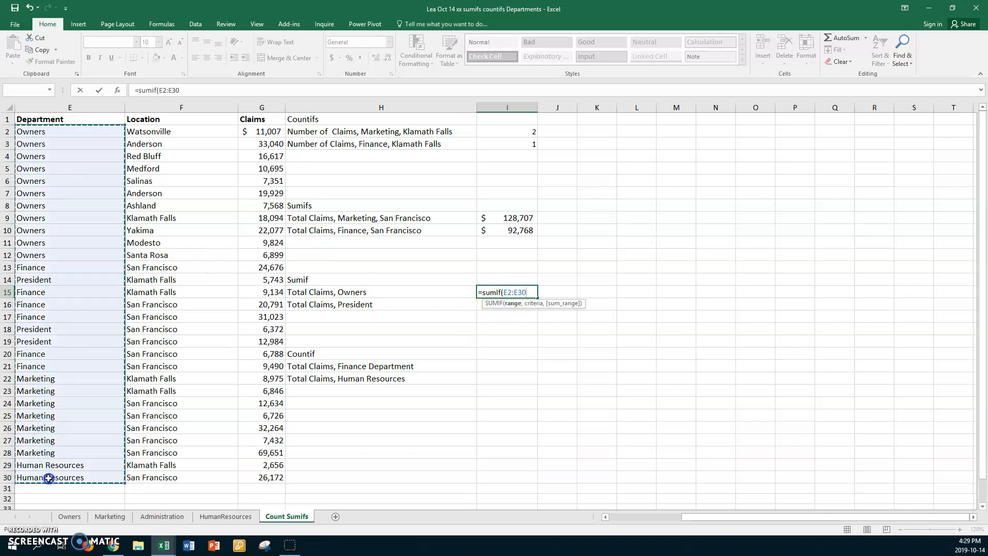
type(",")
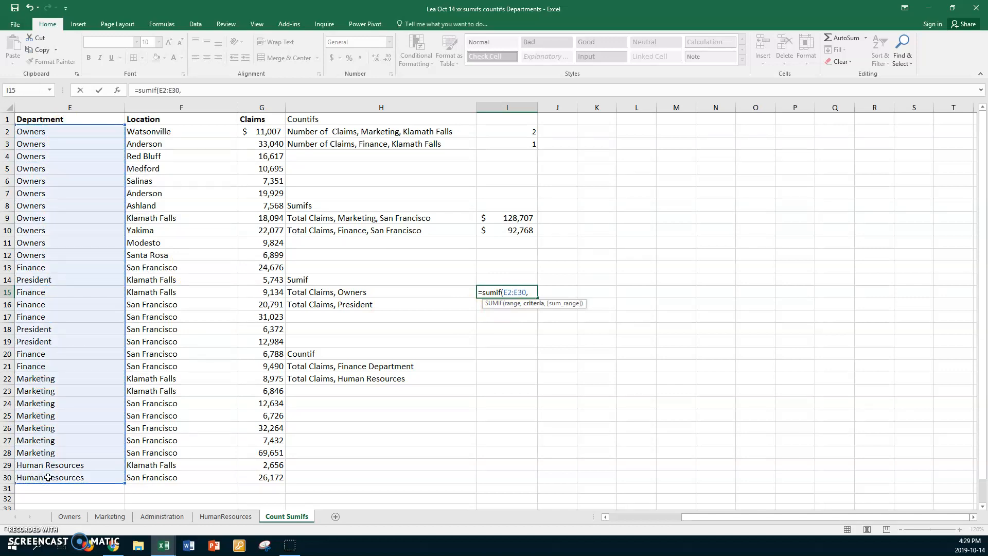
left_click(64, 131)
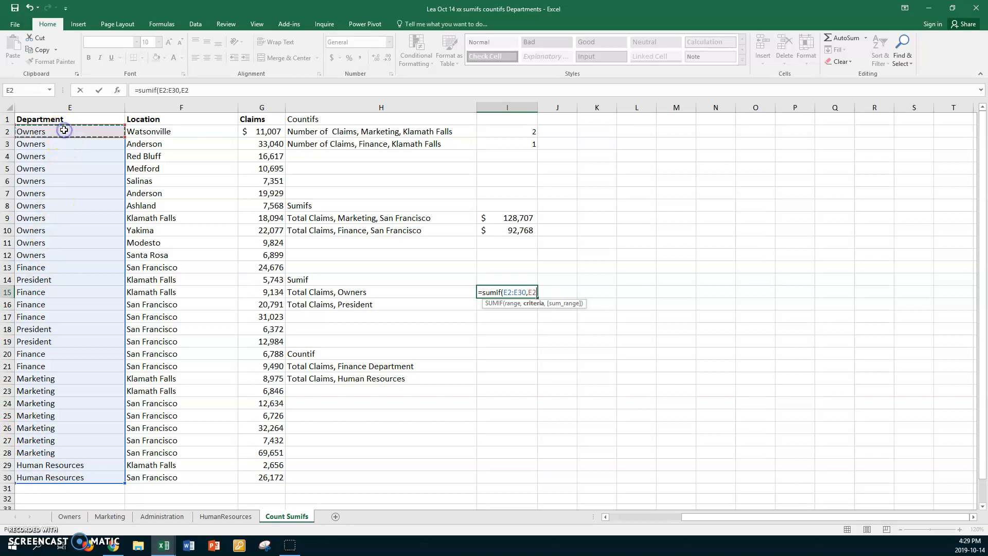
type(",")
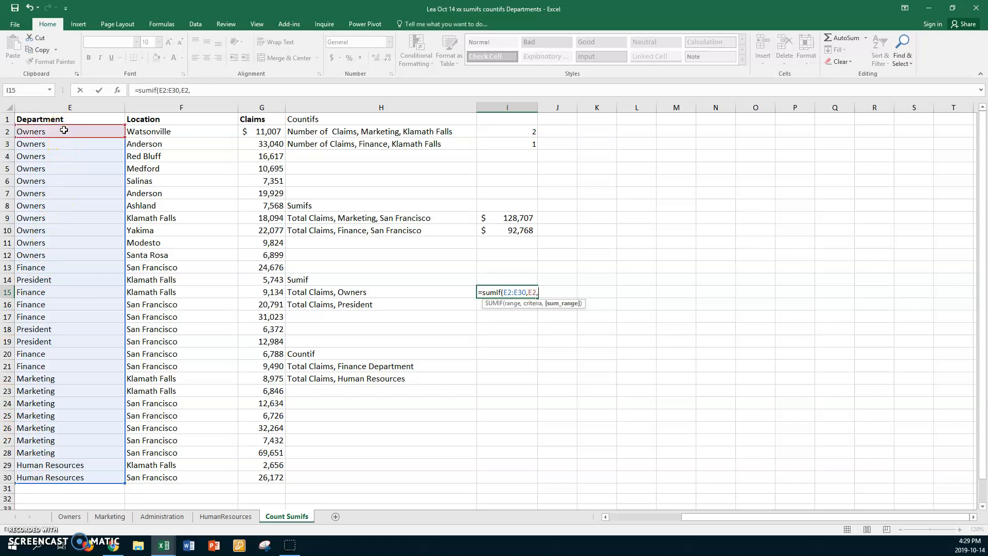
left_click_drag(260, 131, 245, 475)
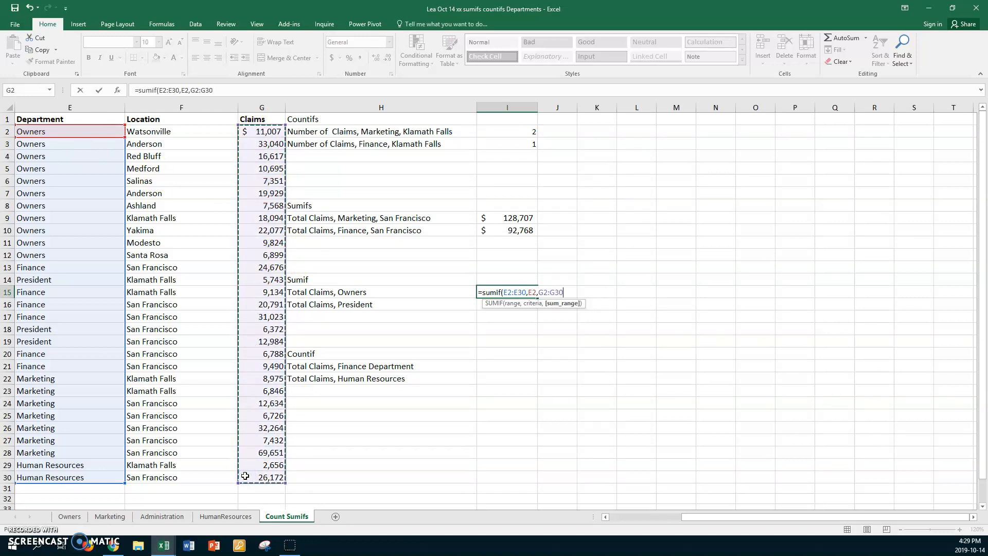
key("Return")
Step: Copy the currency format of I10 to I15:I16 with Format Painter
left_click(517, 229)
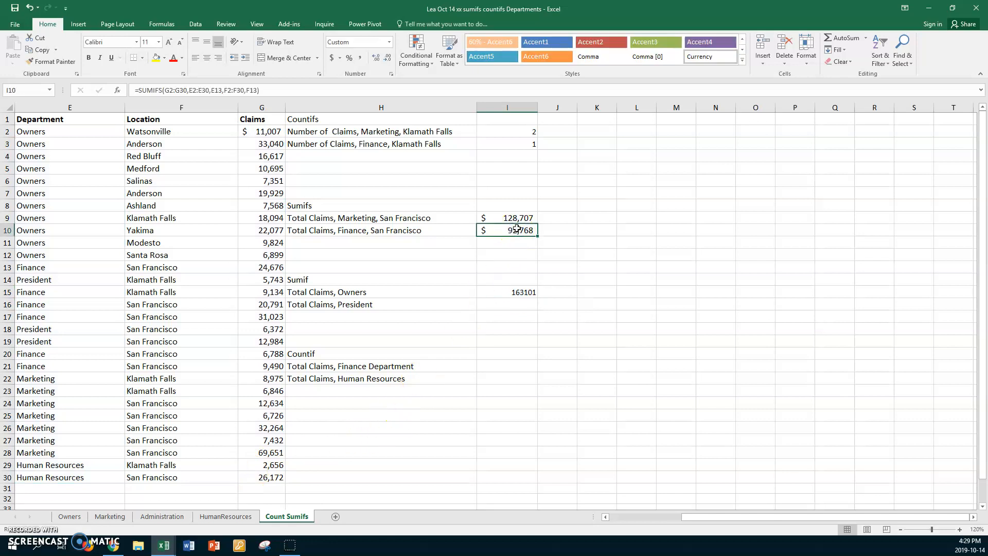
left_click(55, 61)
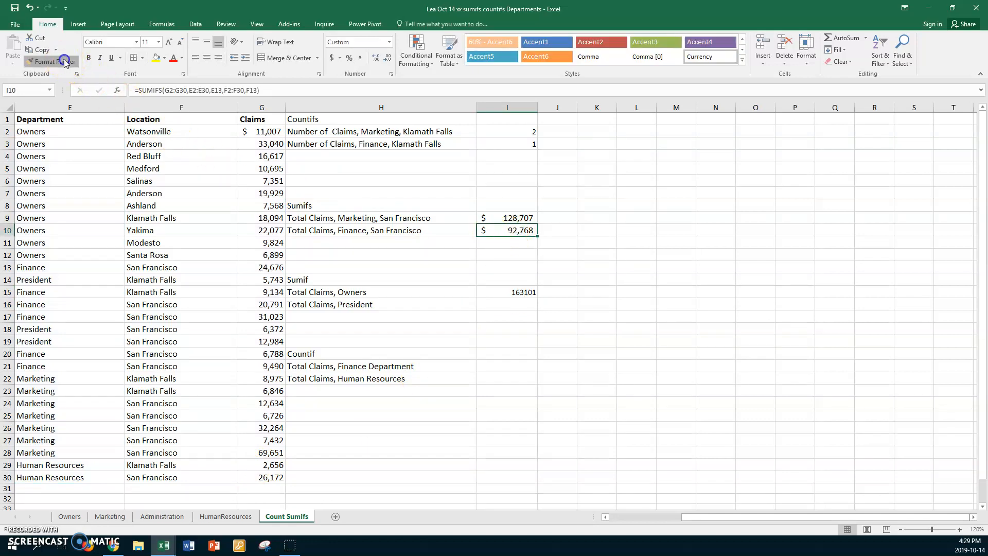
left_click_drag(484, 289, 490, 304)
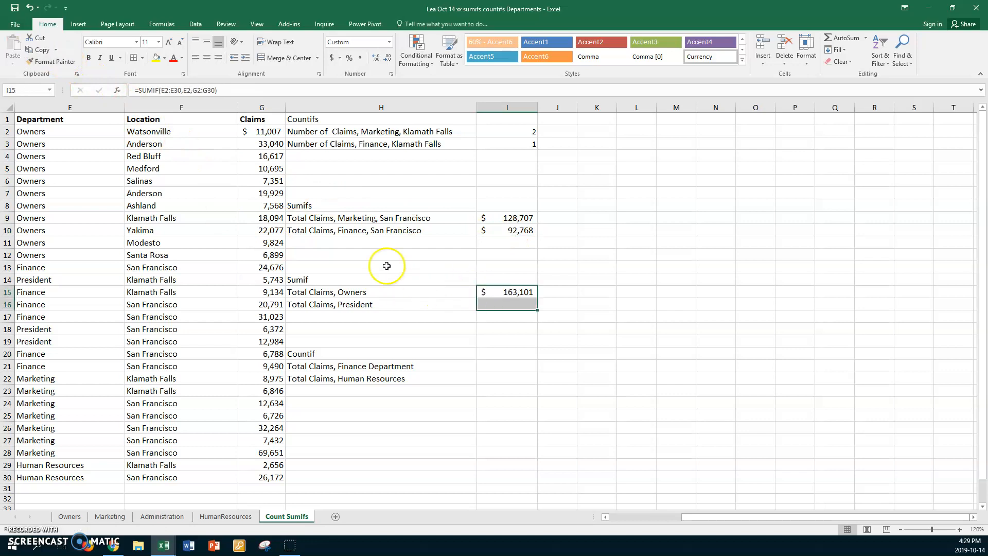
left_click(61, 62)
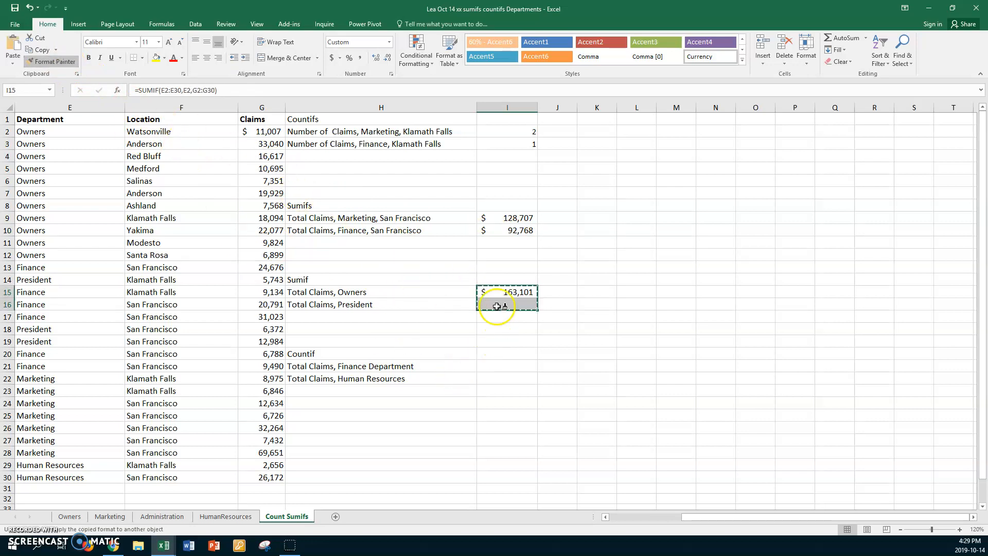
left_click(56, 64)
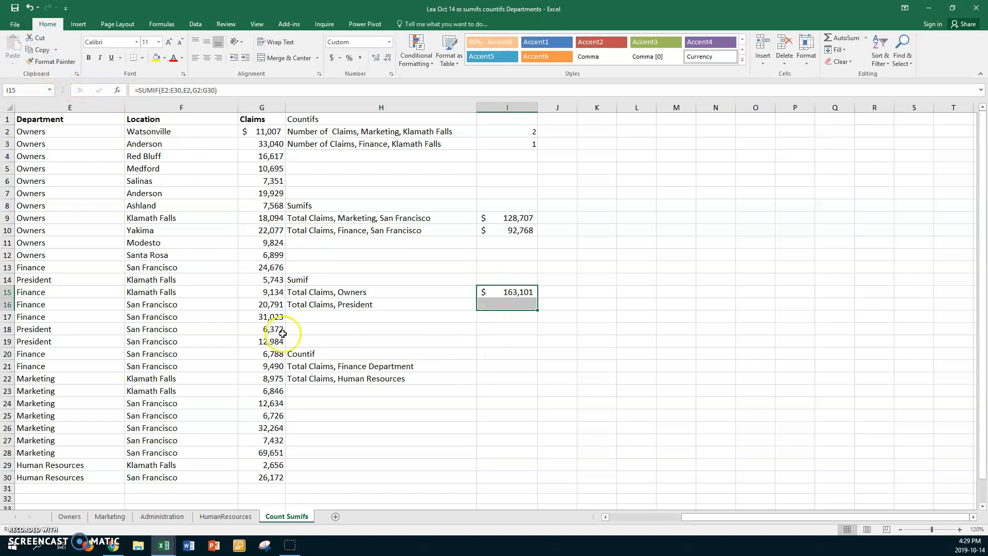
Step: Enter the formula =SUMIF(E2:E30,E14,G2:G30) in I16 for the total President claims
left_click(488, 305)
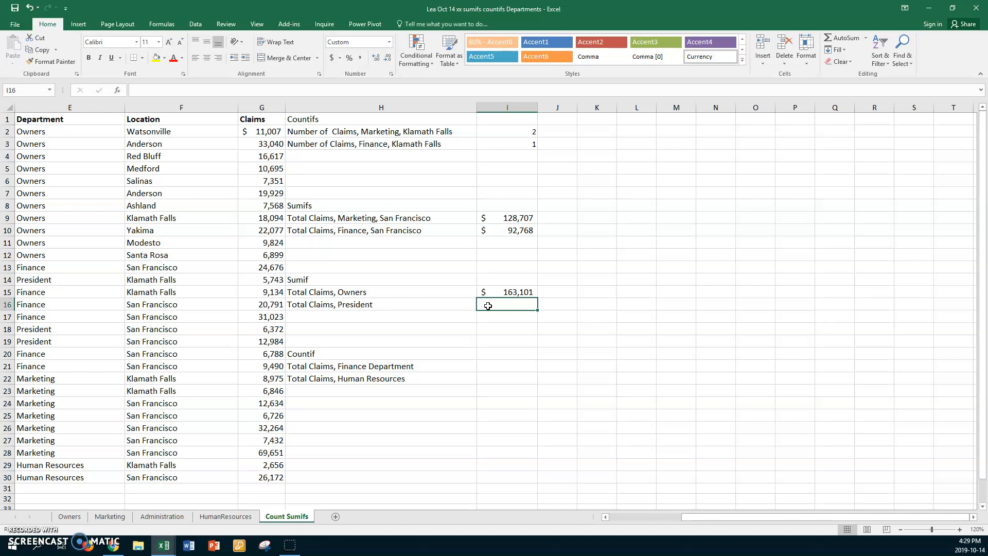
type("=sumif")
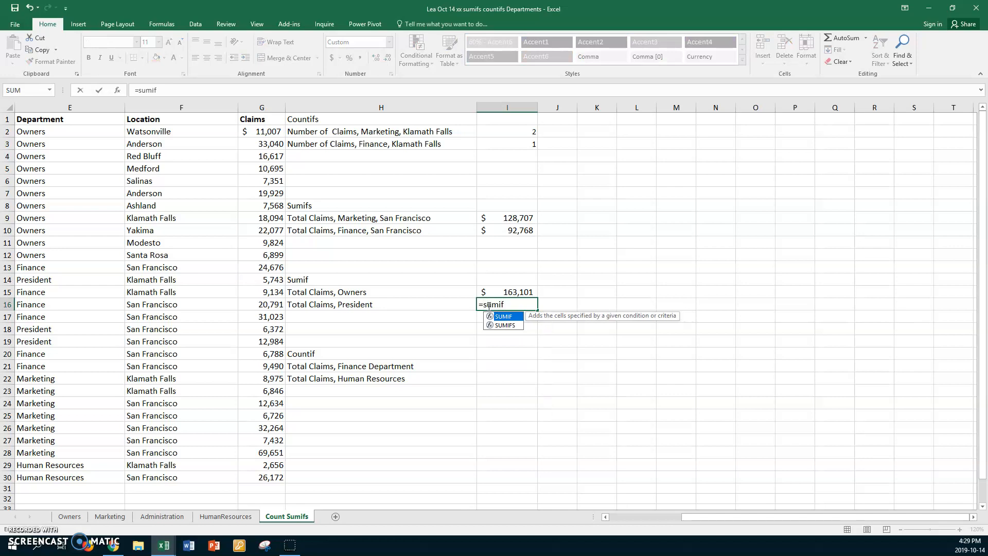
type("(")
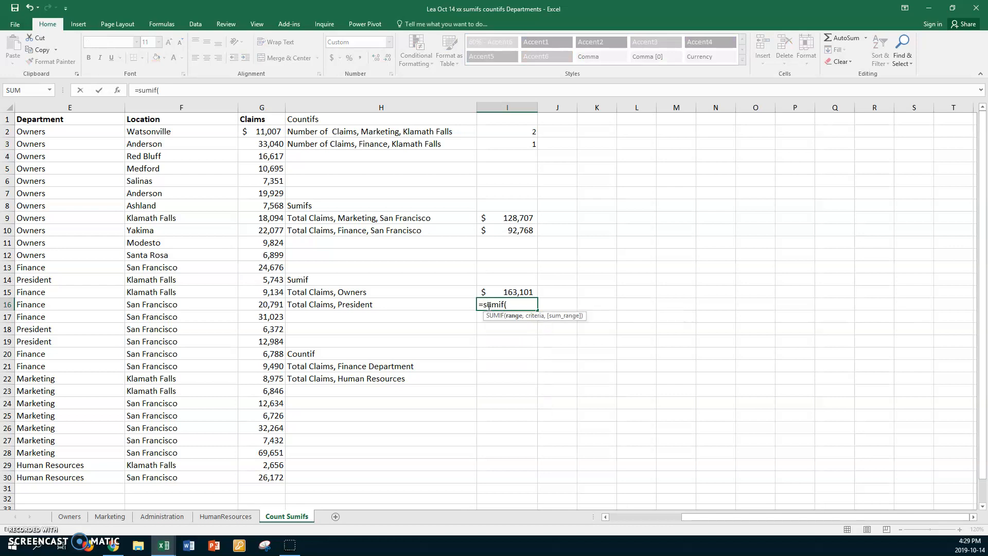
left_click_drag(77, 131, 41, 475)
type(",")
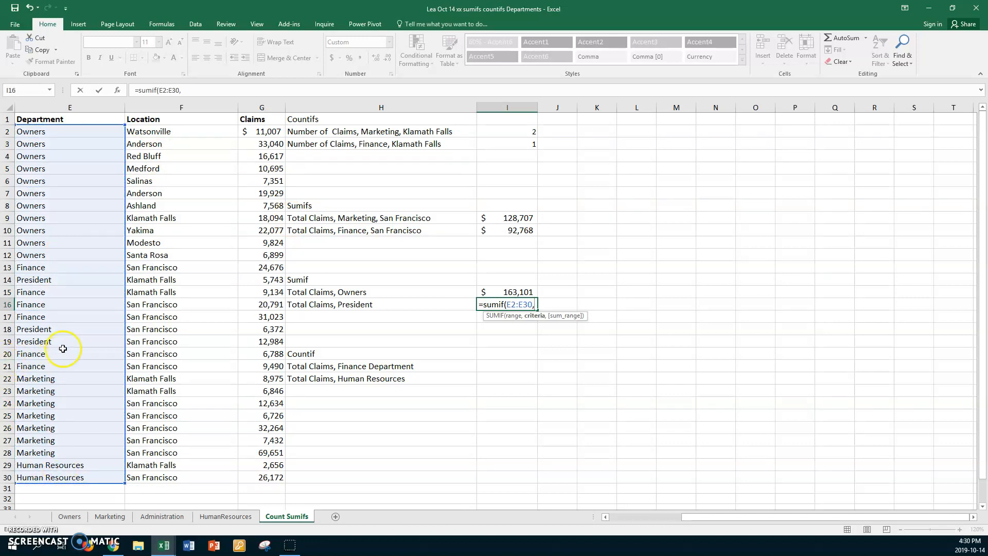
left_click(65, 279)
type(",")
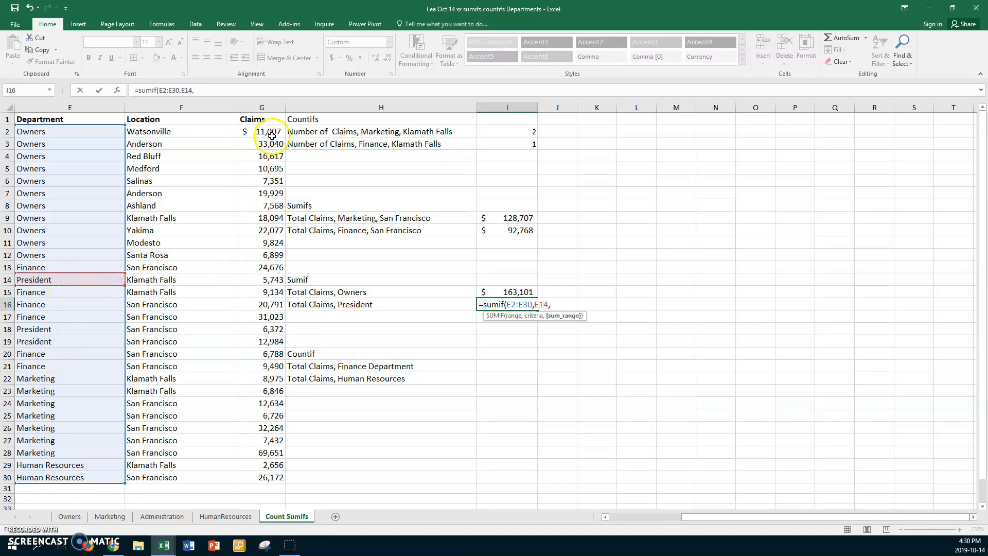
left_click_drag(264, 131, 259, 479)
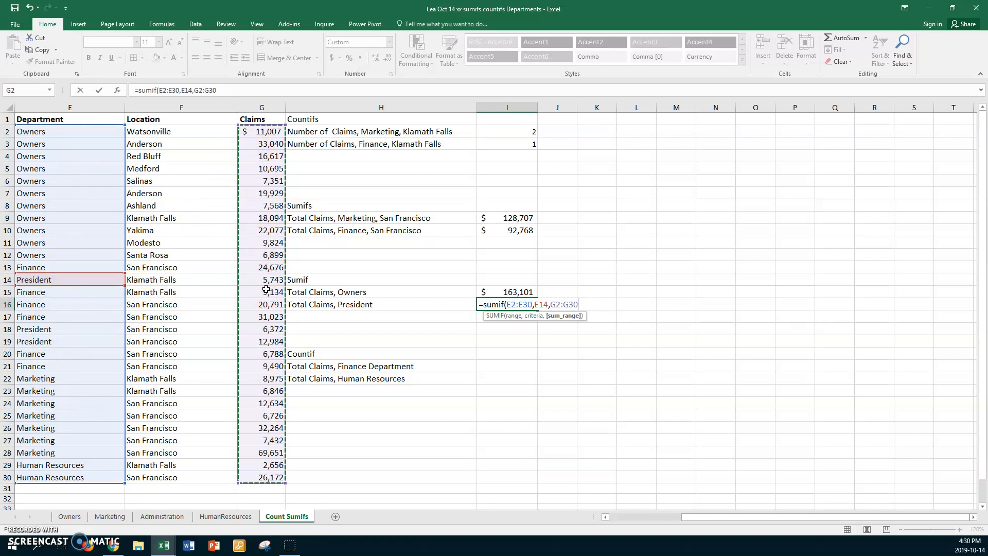
type(")")
key("Return")
left_click(497, 306)
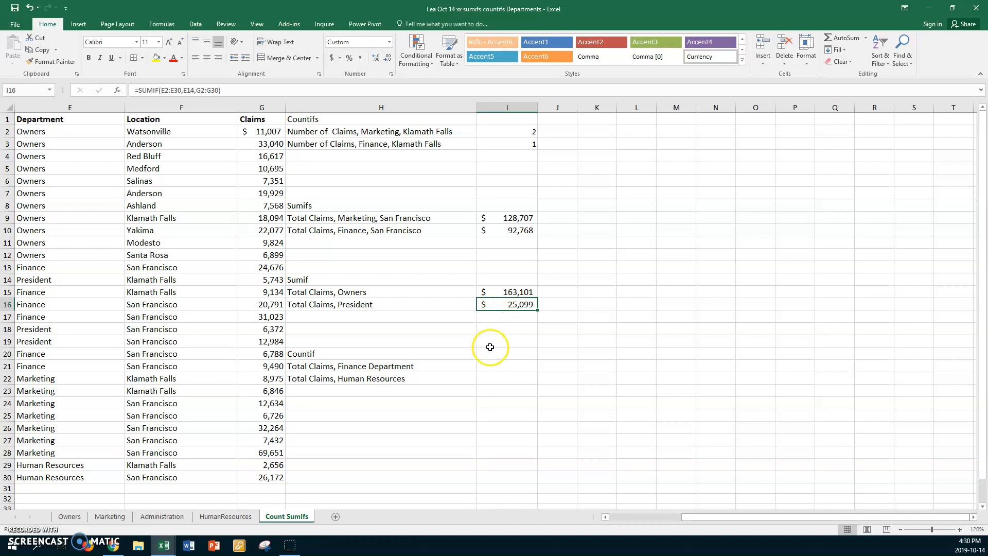
Step: Change the label in H21 to "Number of Claims, Finance Department"
left_click(317, 366)
key("BackSpace")
key("BackSpace")
key("BackSpace")
key("BackSpace")
key("BackSpace")
key("BackSpace")
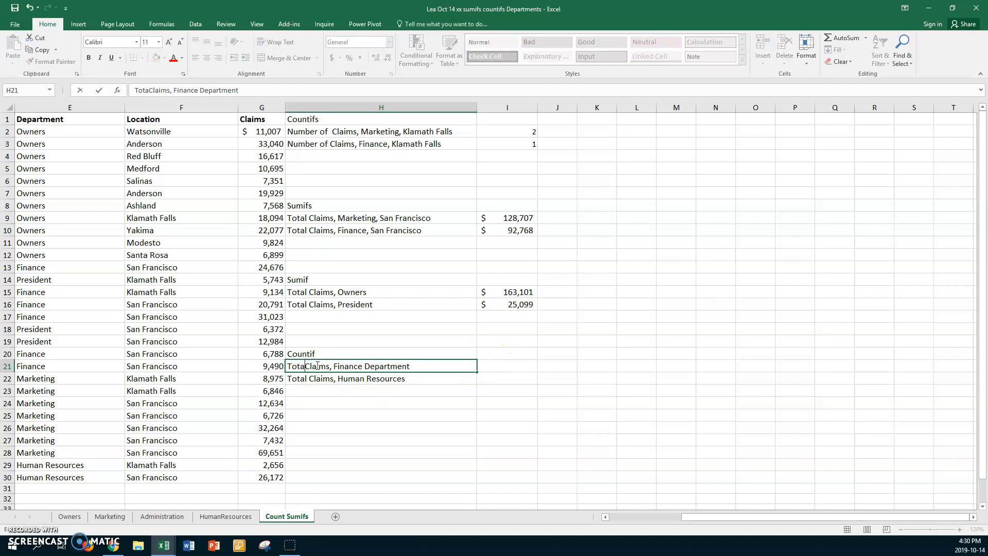
type("Number of")
Step: Change the label in H22 to "Number of Claims, Human Resources"
left_click(311, 379)
double_click(311, 379)
key("BackSpace")
key("BackSpace")
key("BackSpace")
key("BackSpace")
key("BackSpace")
key("BackSpace")
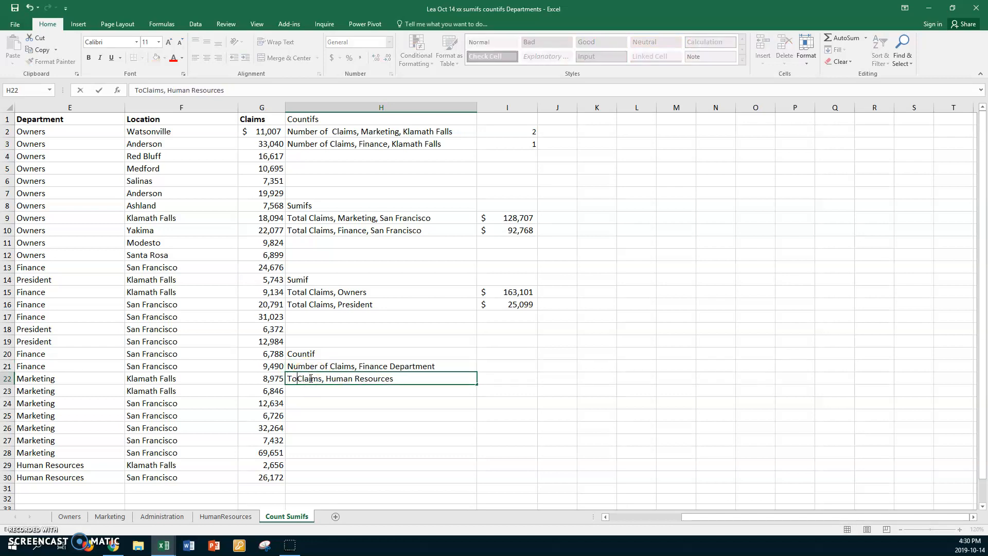
type("Number of")
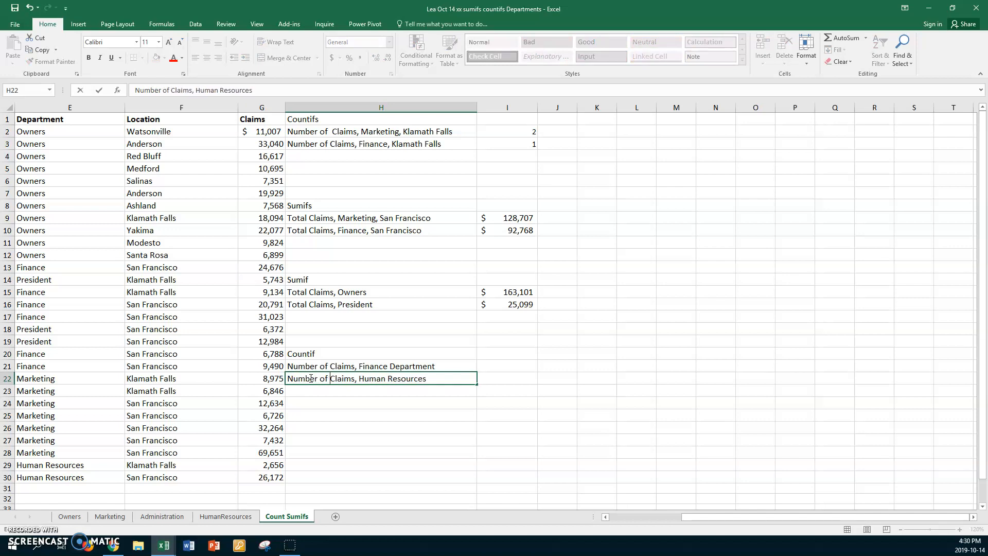
Step: Enter the formula =COUNTIF(E2:E30,E16) in I21 to count the Finance department's claims
left_click(506, 365)
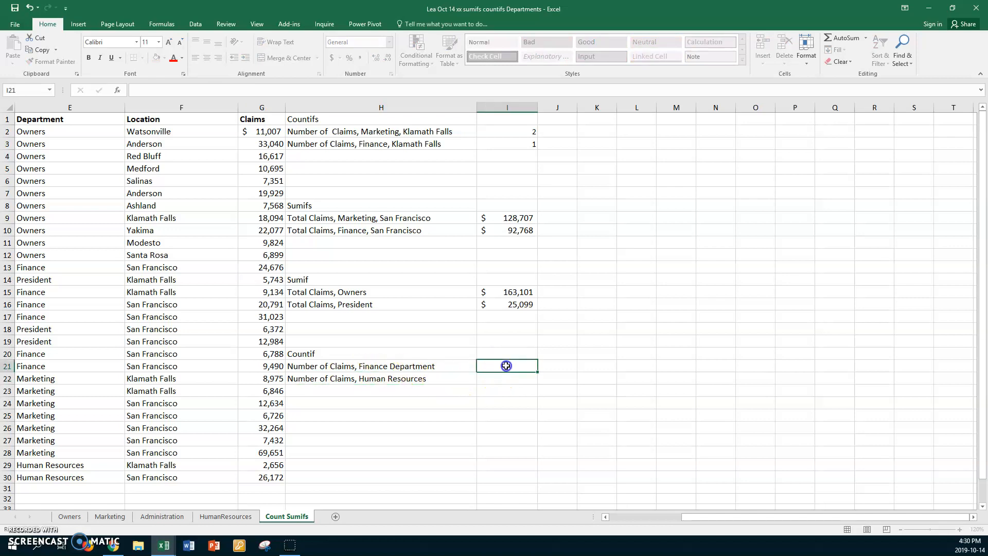
type("=")
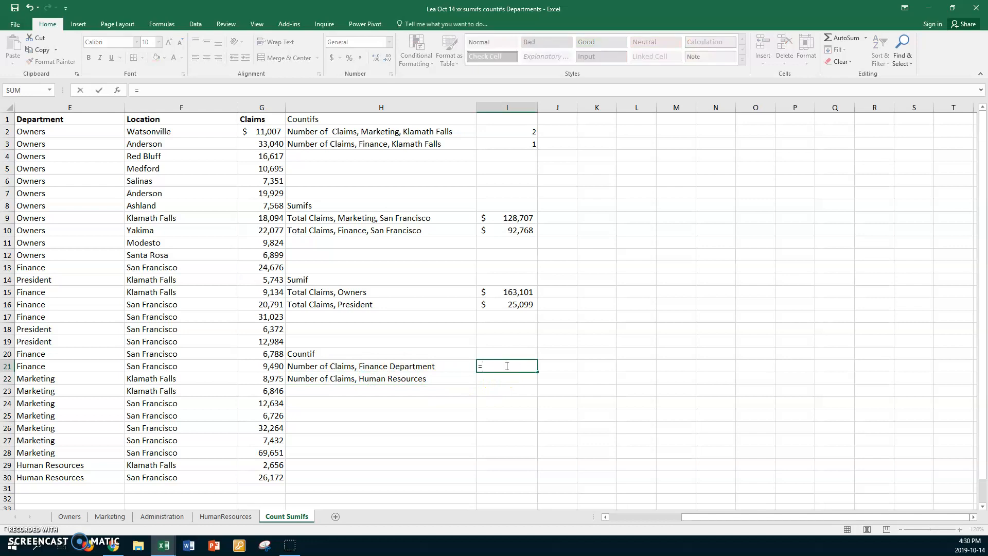
type("countif")
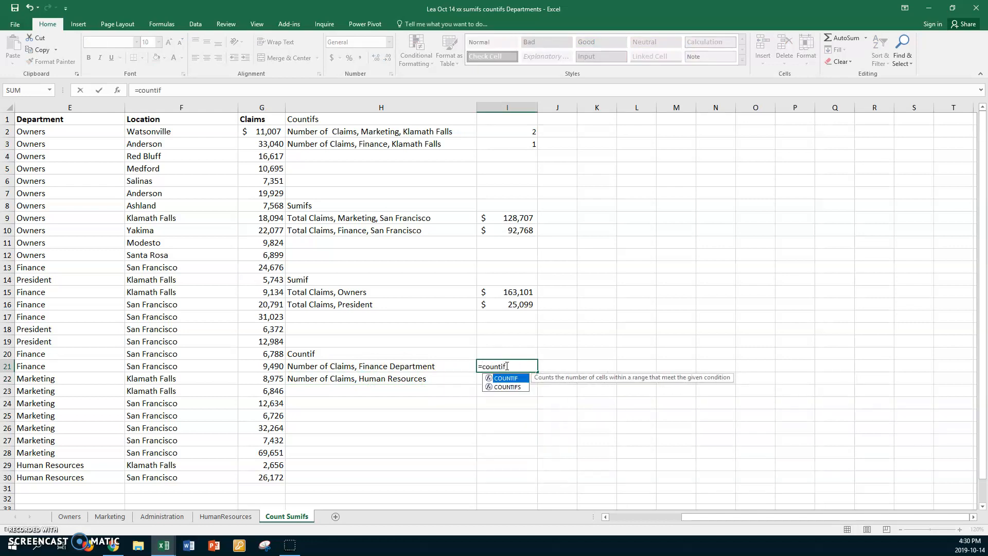
type("(")
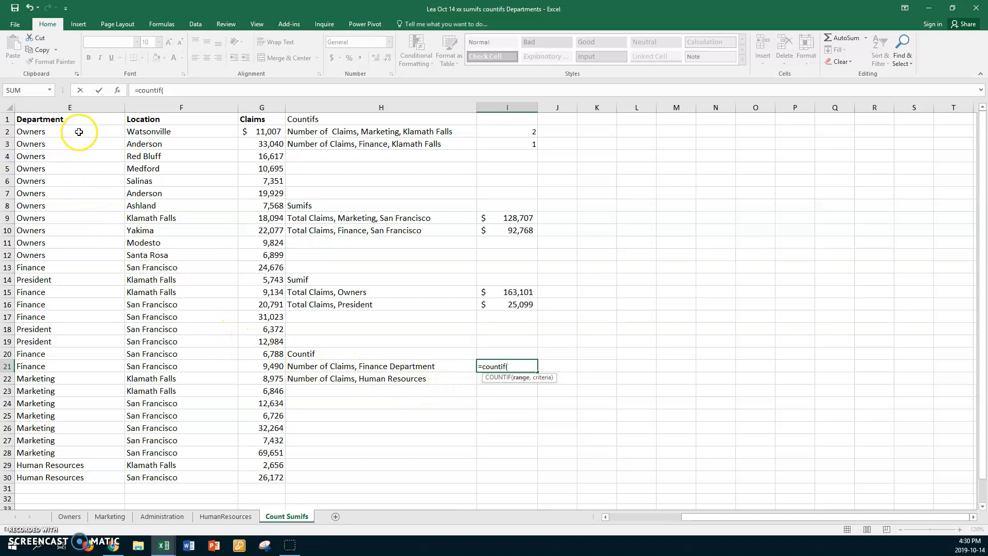
left_click_drag(79, 130, 66, 476)
type(",")
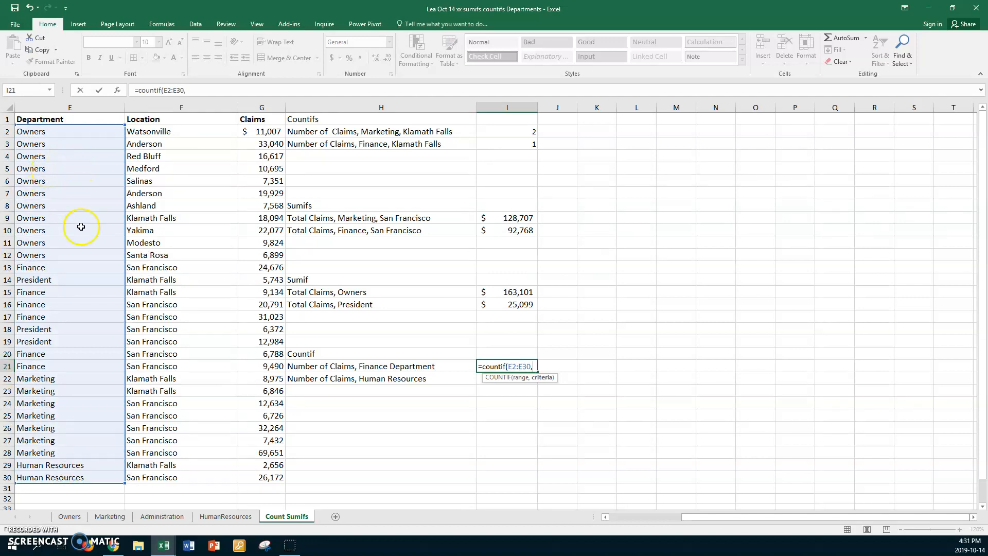
left_click(61, 305)
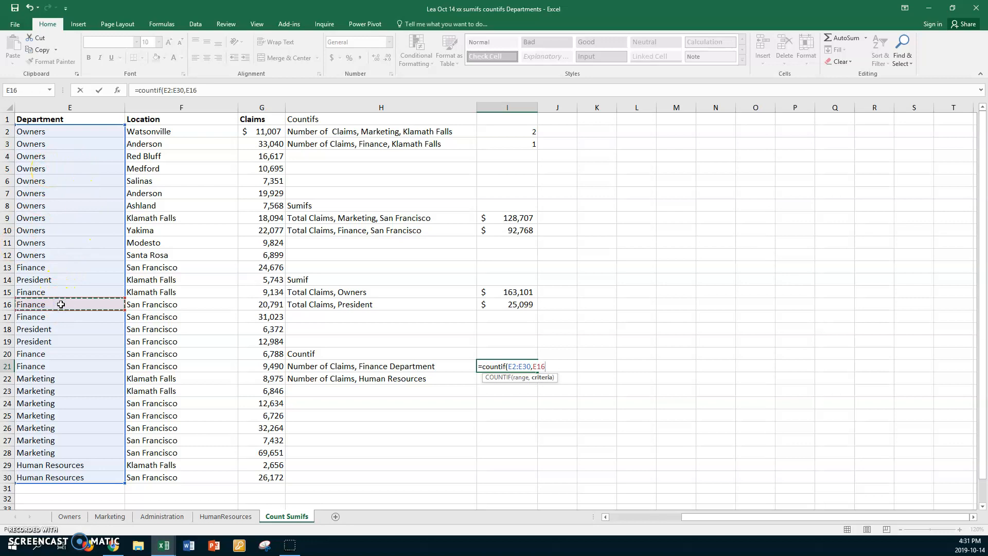
key("Return")
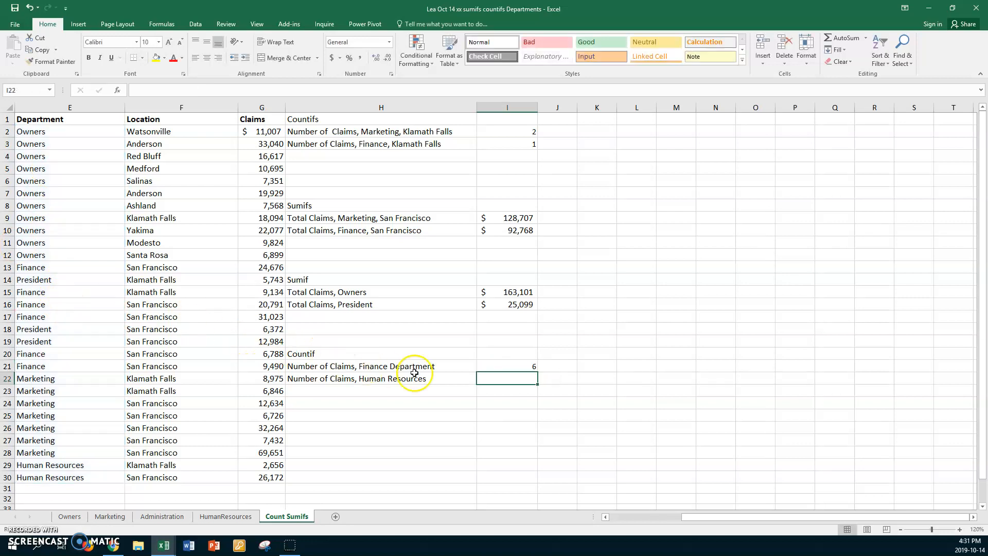
left_click(490, 369)
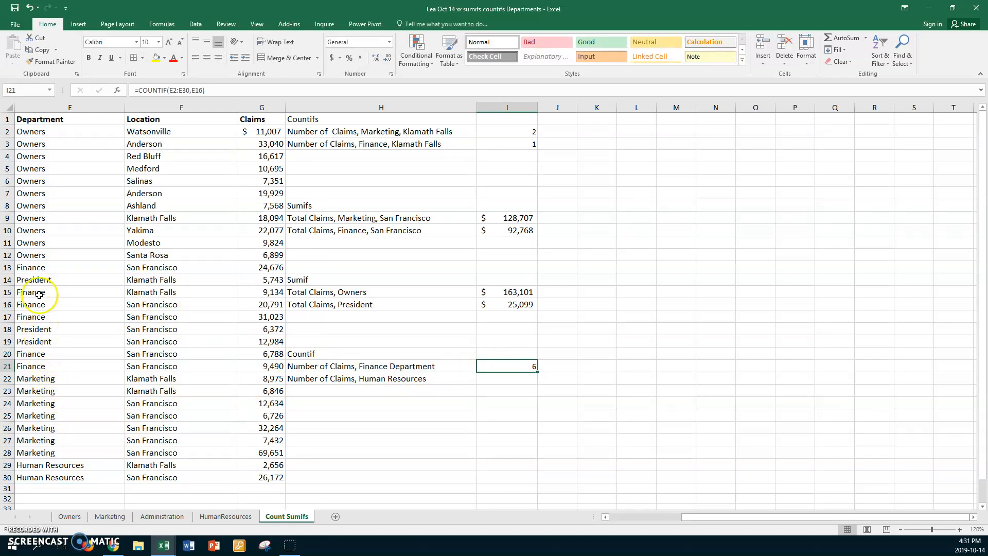
Step: Enter the formula =COUNTIF(E2:E30,E29) in I22 to count the Human Resources department's claims
left_click(510, 379)
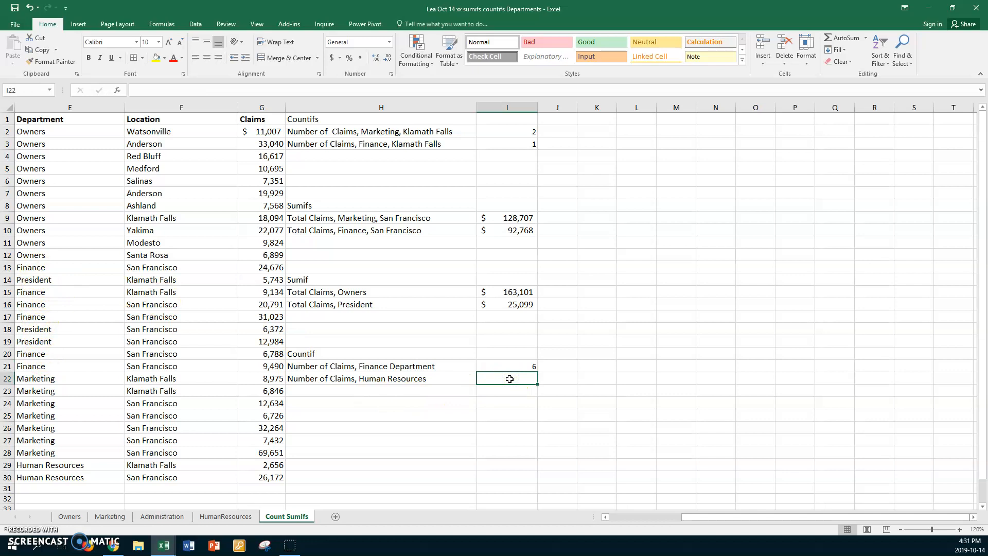
type("=coun")
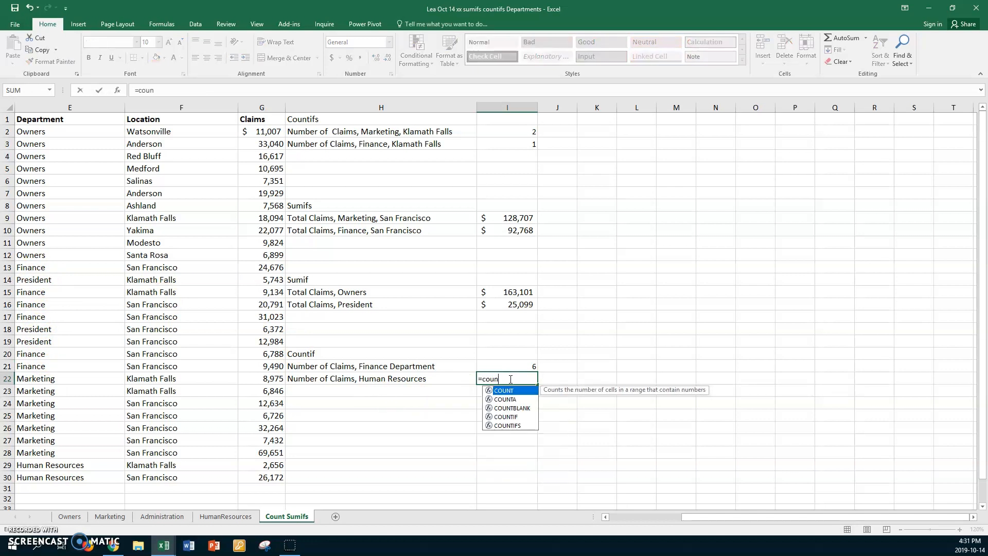
type("tif(")
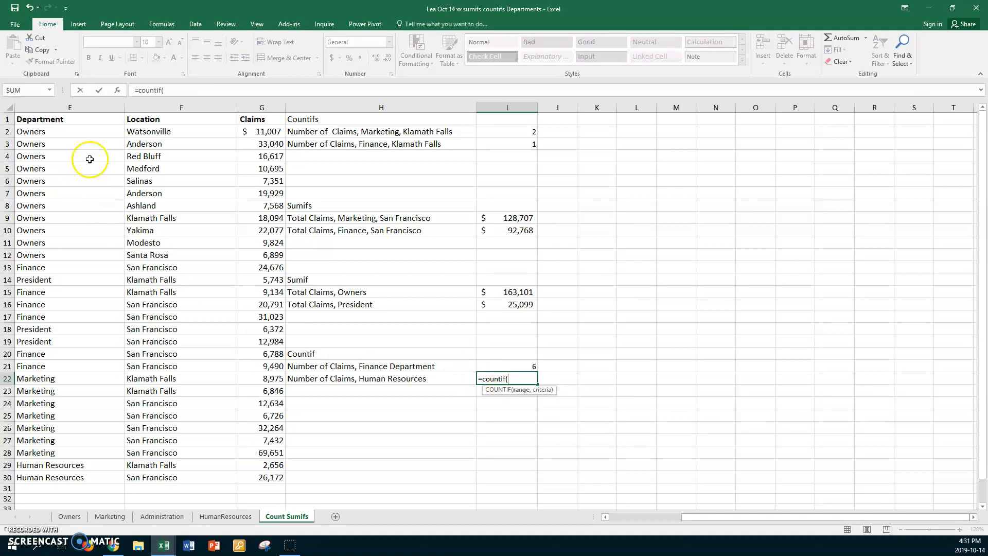
left_click_drag(69, 131, 56, 478)
type(",")
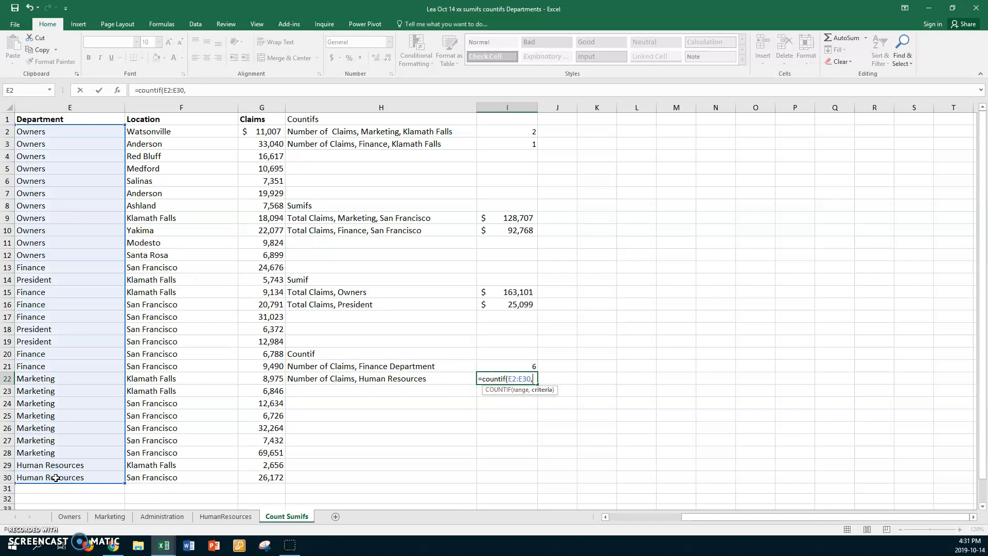
left_click(66, 464)
key("Return")
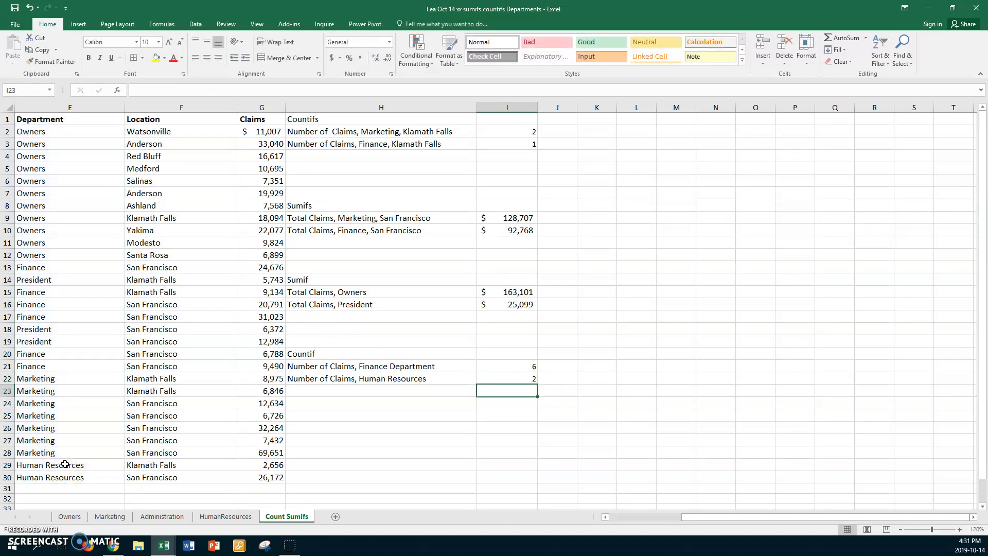
left_click(430, 351)
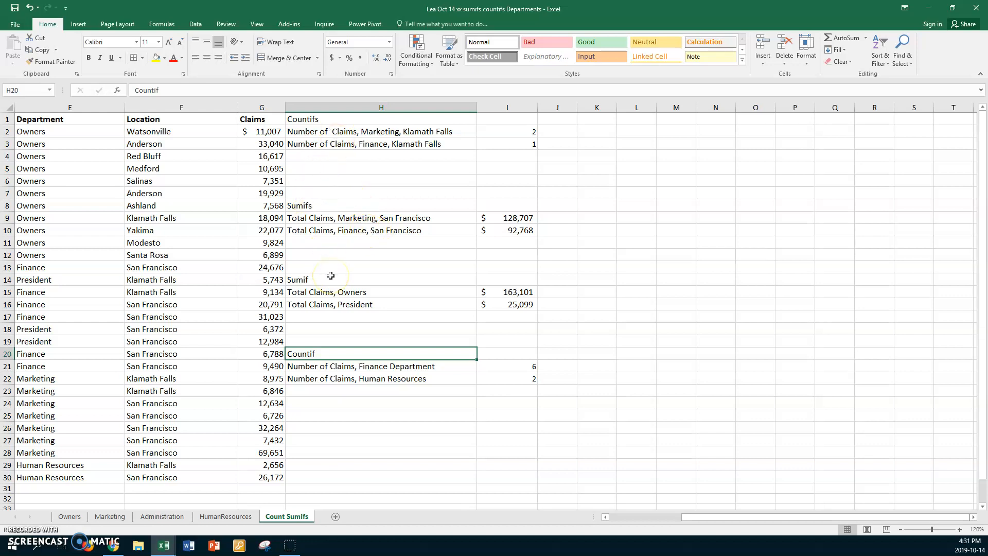
left_click(341, 327)
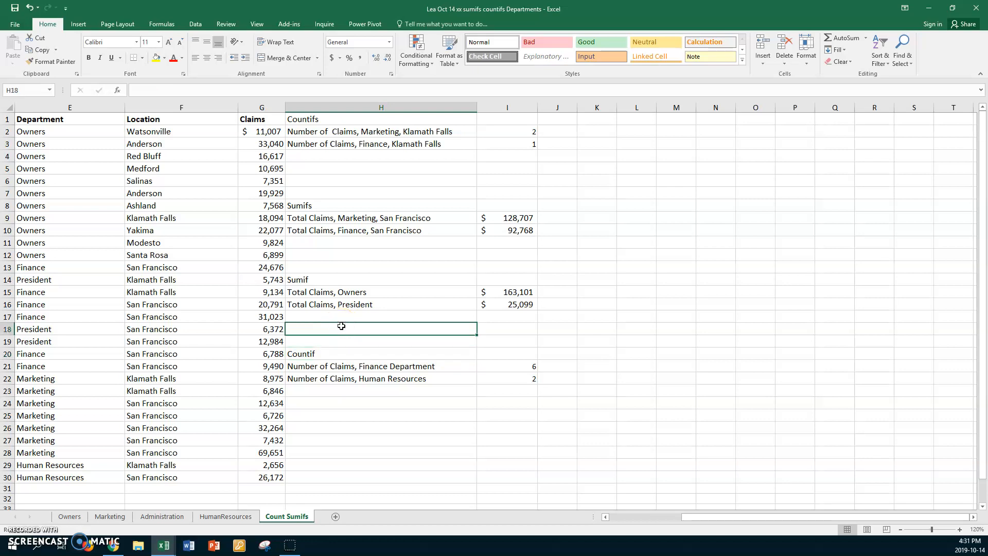